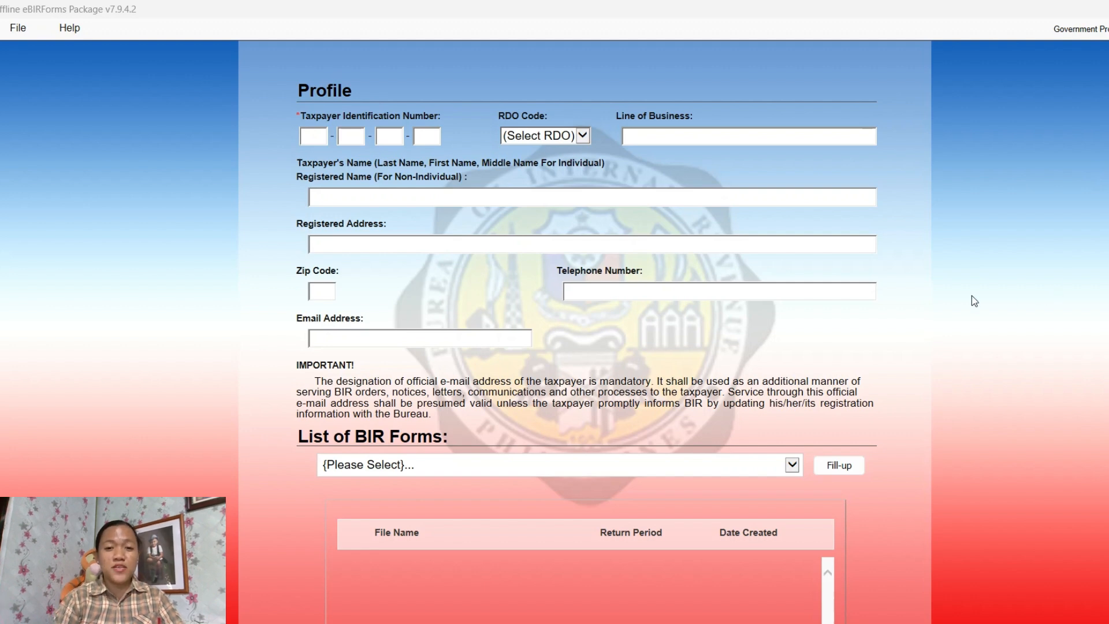
# Check the Registered Address, Line of Business and Registered Name fields of the taxpayer profile
pyautogui.click(641, 235)
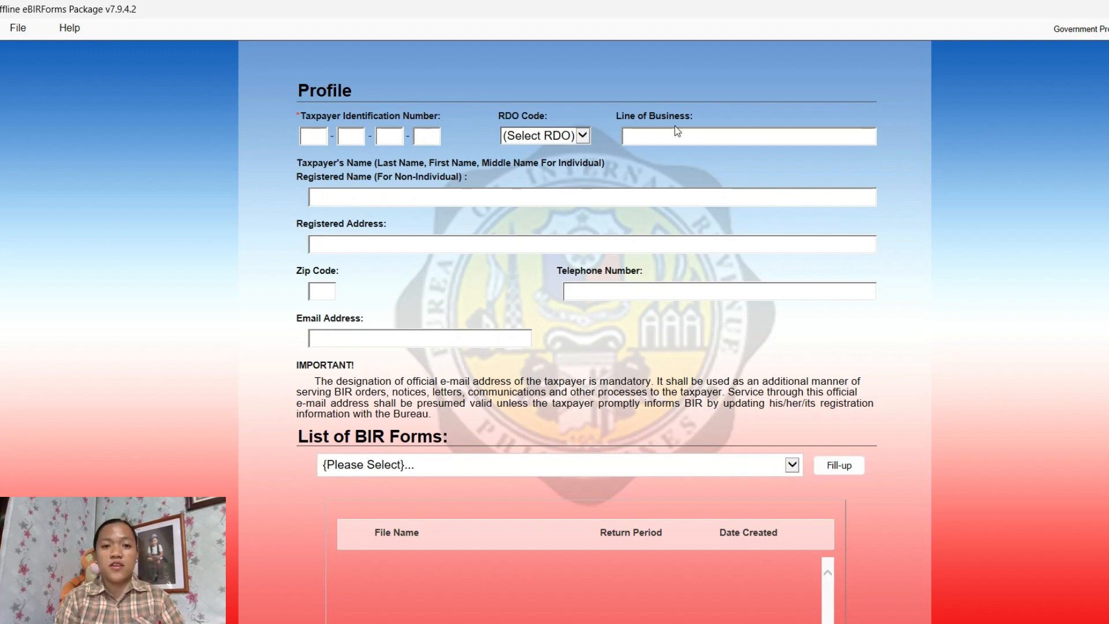
pyautogui.click(646, 135)
pyautogui.click(422, 196)
pyautogui.click(415, 244)
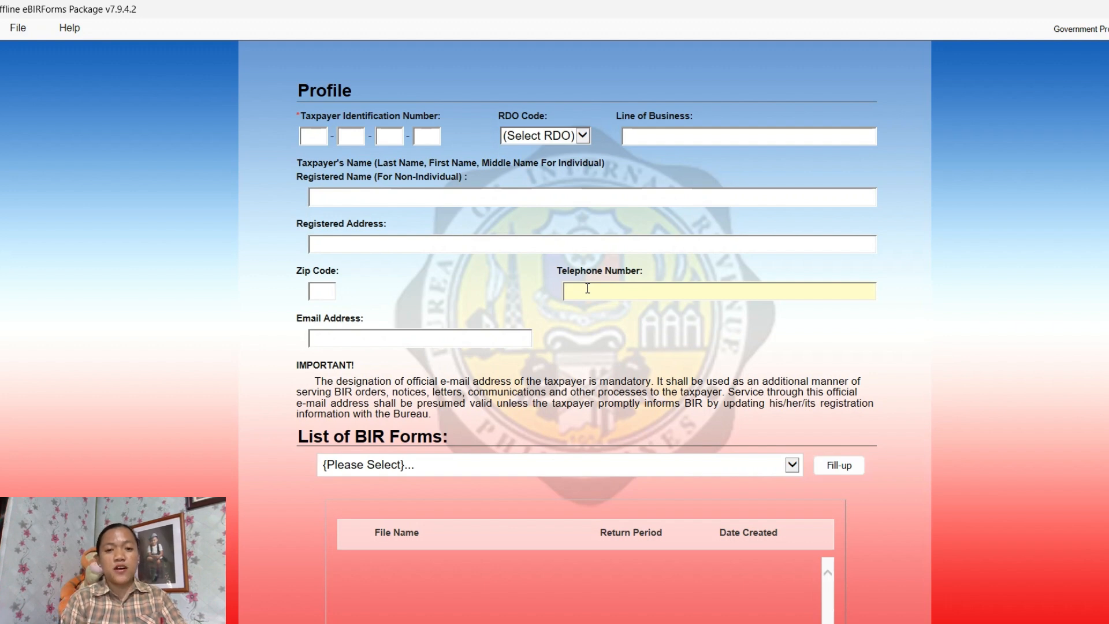
# Enter the four-part taxpayer identification number so the saved profile with RDO 108 auto-fills
pyautogui.click(315, 135)
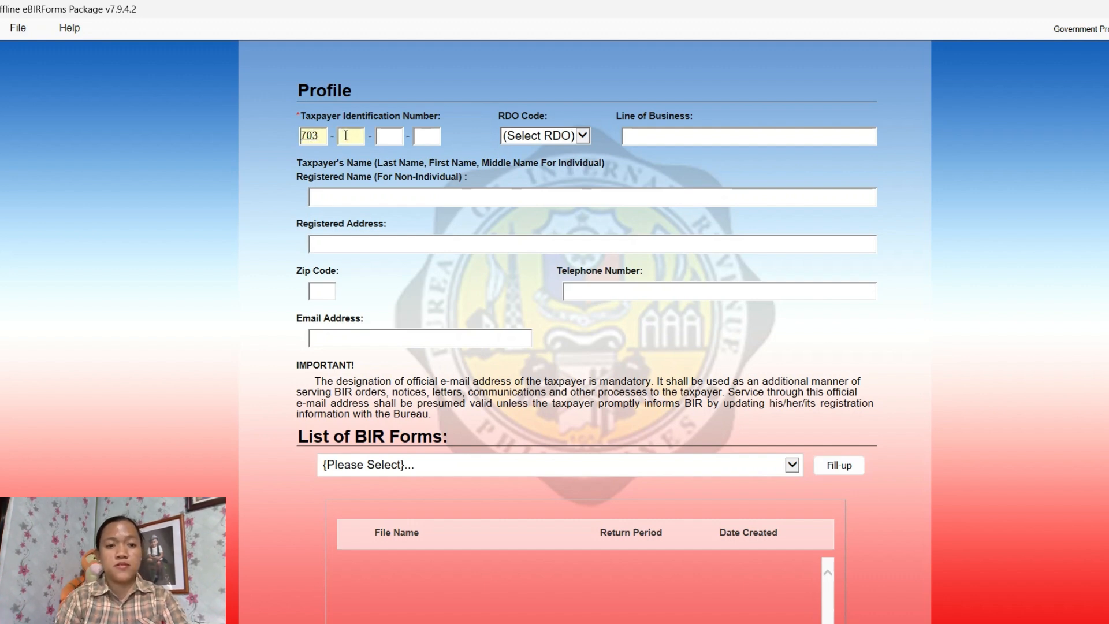
pyautogui.click(349, 135)
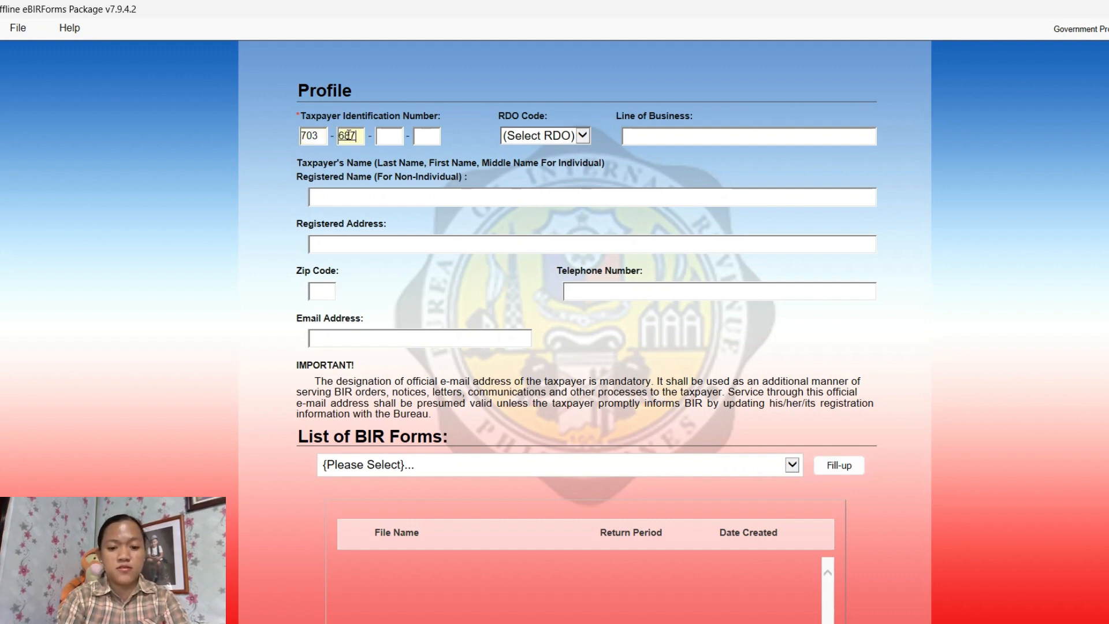
pyautogui.click(385, 138)
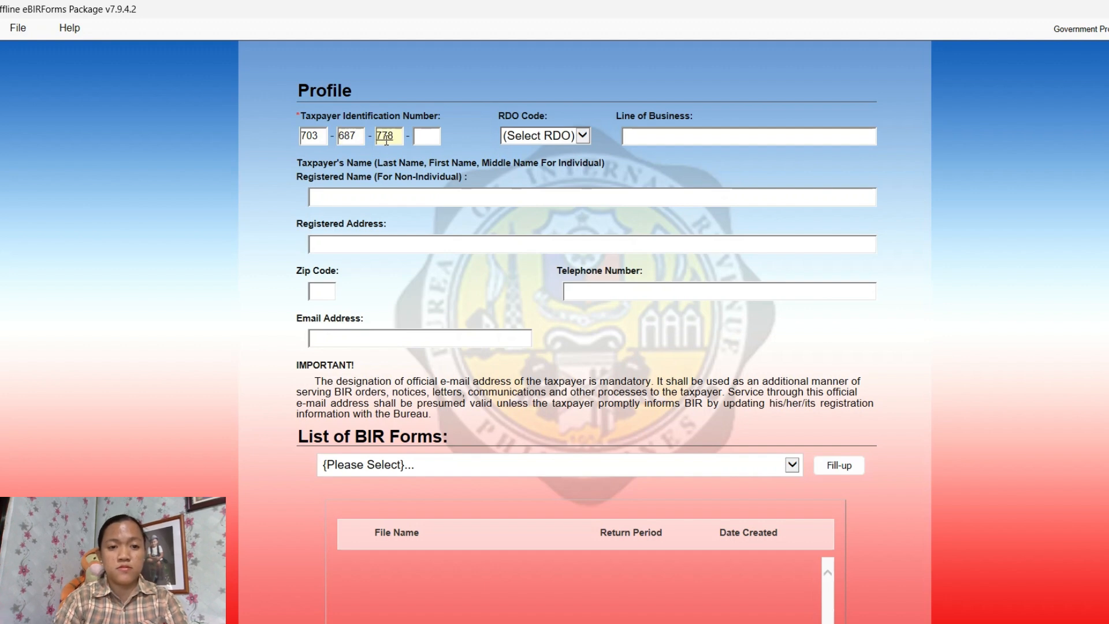
pyautogui.click(420, 139)
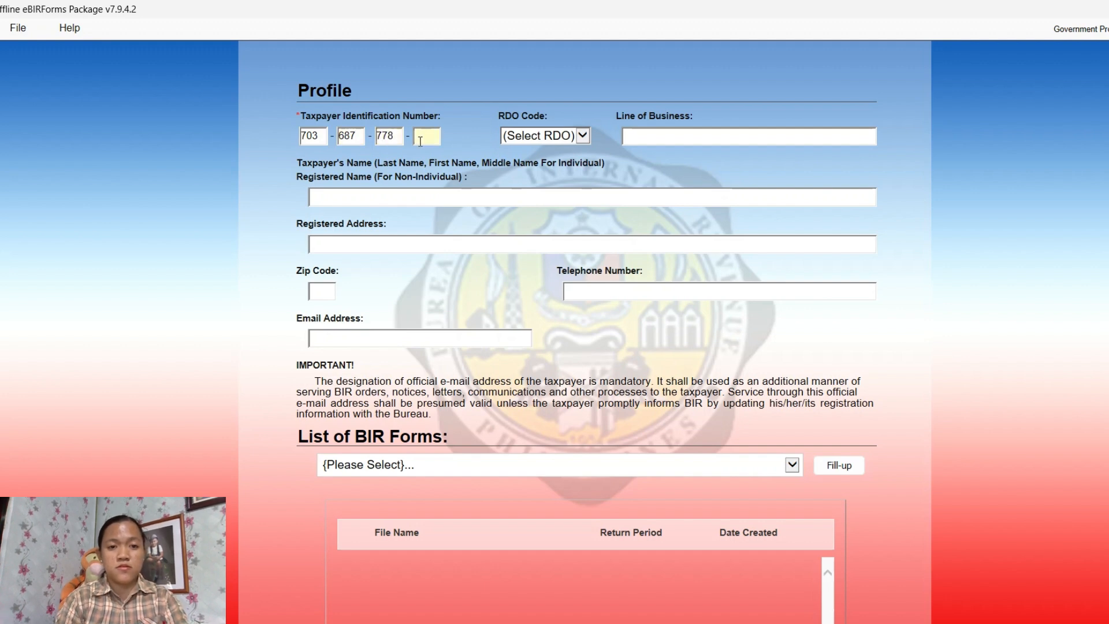
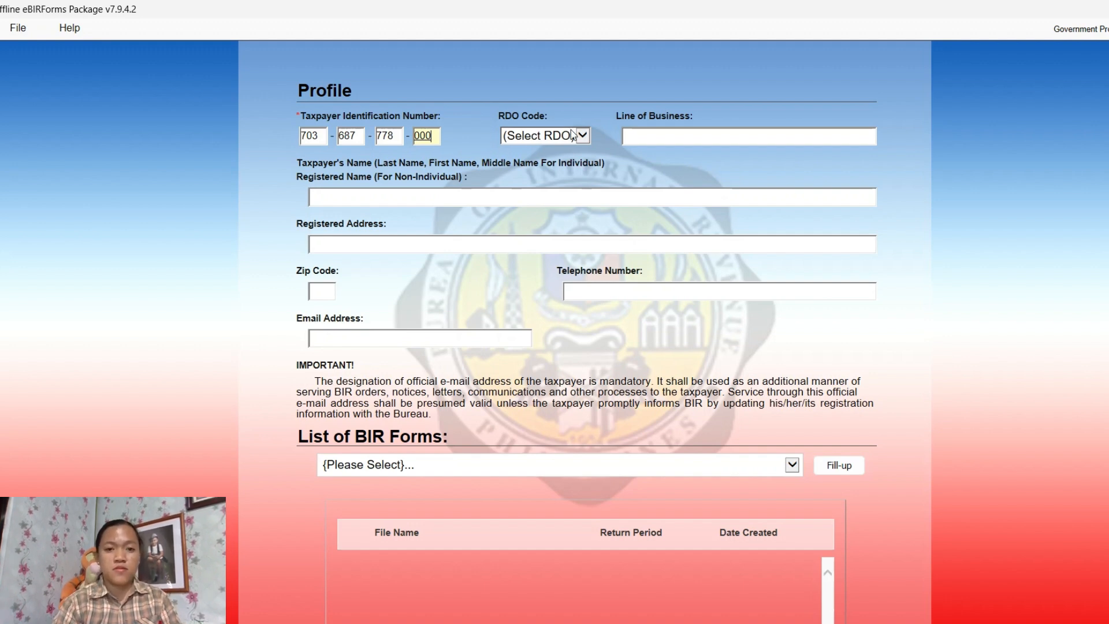
pyautogui.press('Tab')
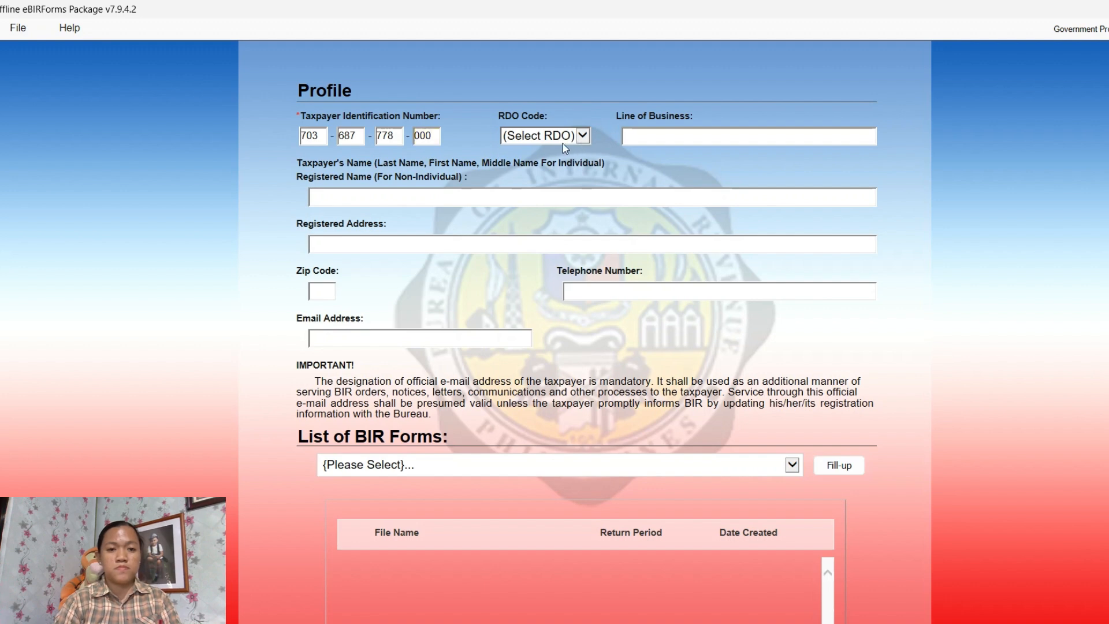
pyautogui.click(656, 197)
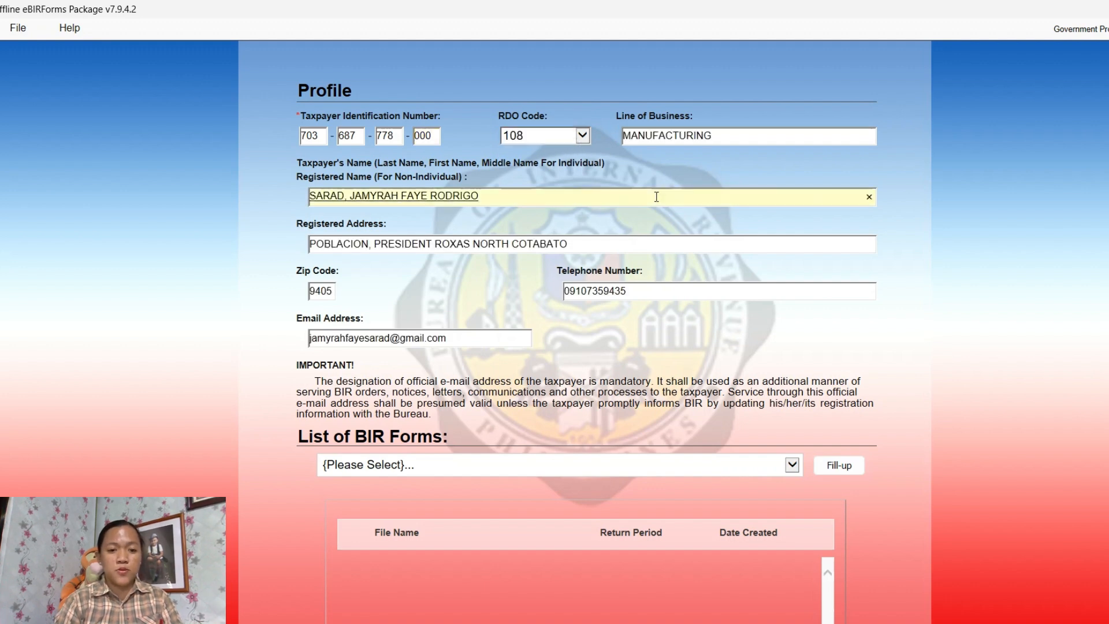
pyautogui.click(844, 163)
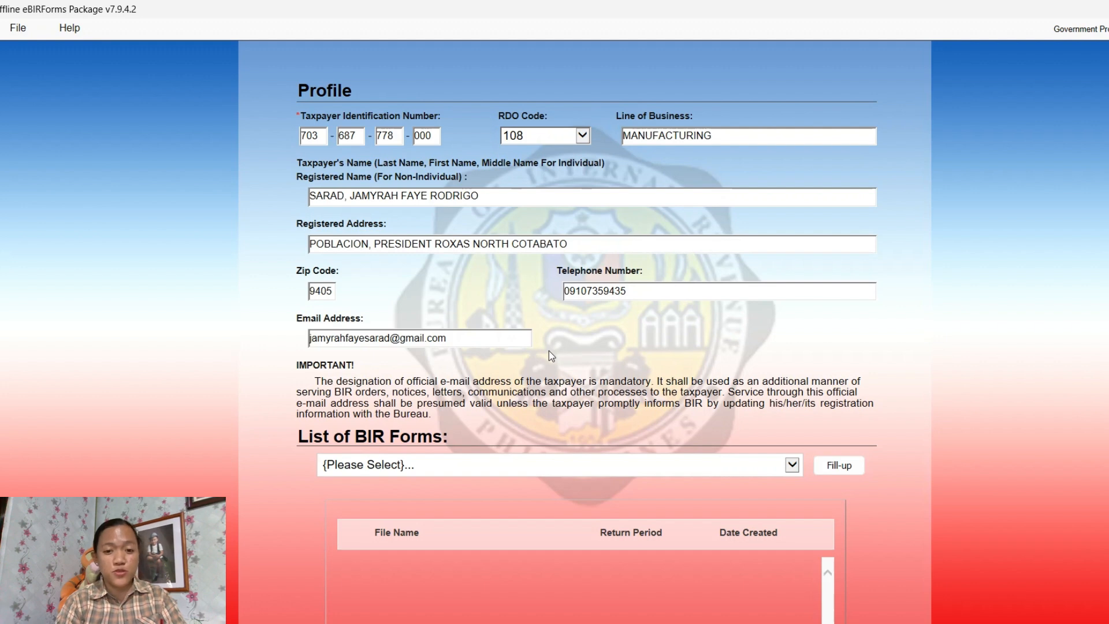
# Pick BIR Form 1701v2018 Annual Income Tax Return from the forms list and open it for fill-up
pyautogui.scroll(-3, 596, 371)
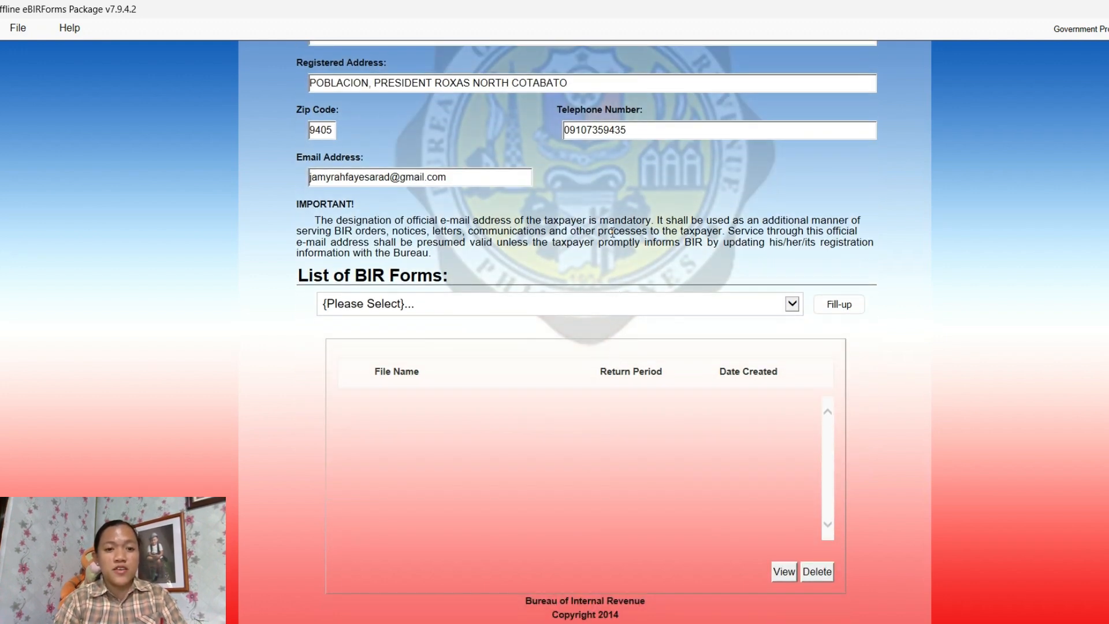
pyautogui.scroll(2, 623, 200)
pyautogui.scroll(-2, 623, 200)
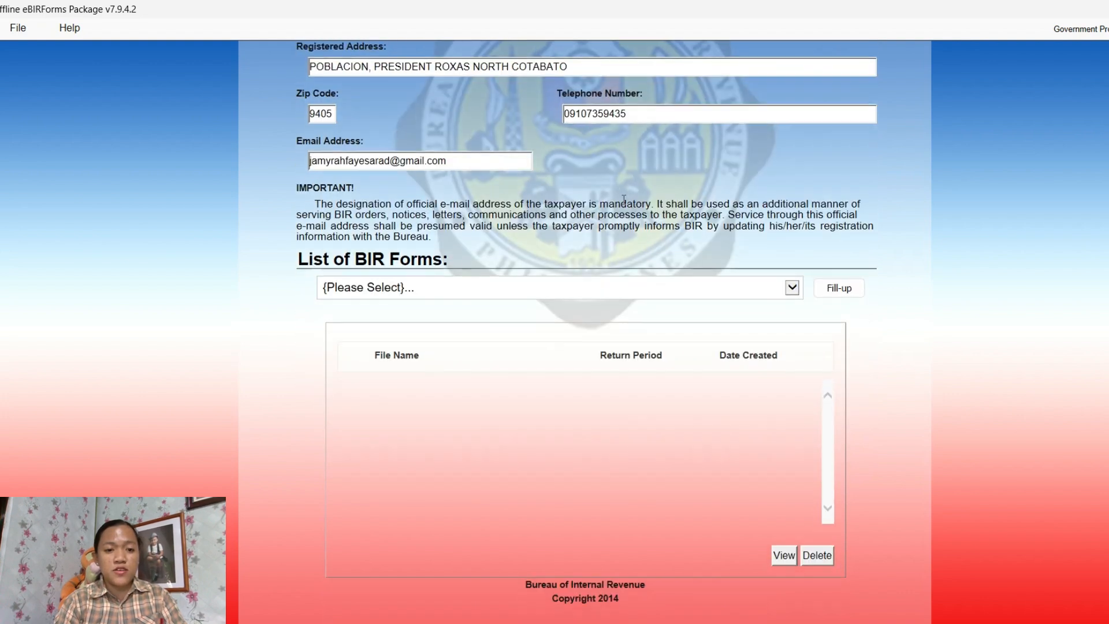
pyautogui.click(713, 296)
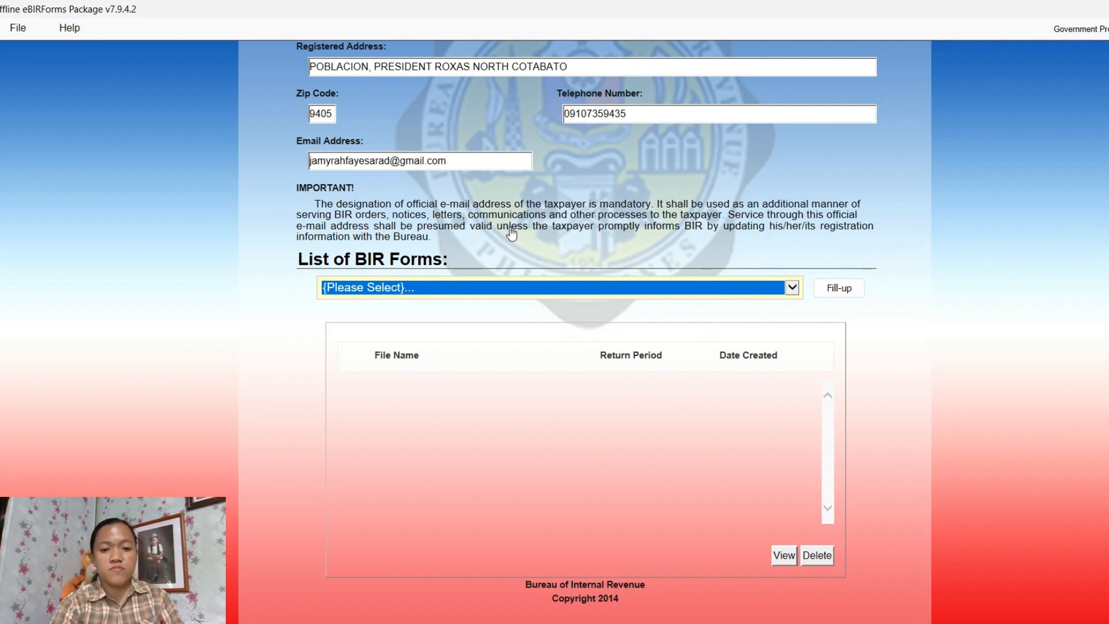
pyautogui.click(558, 231)
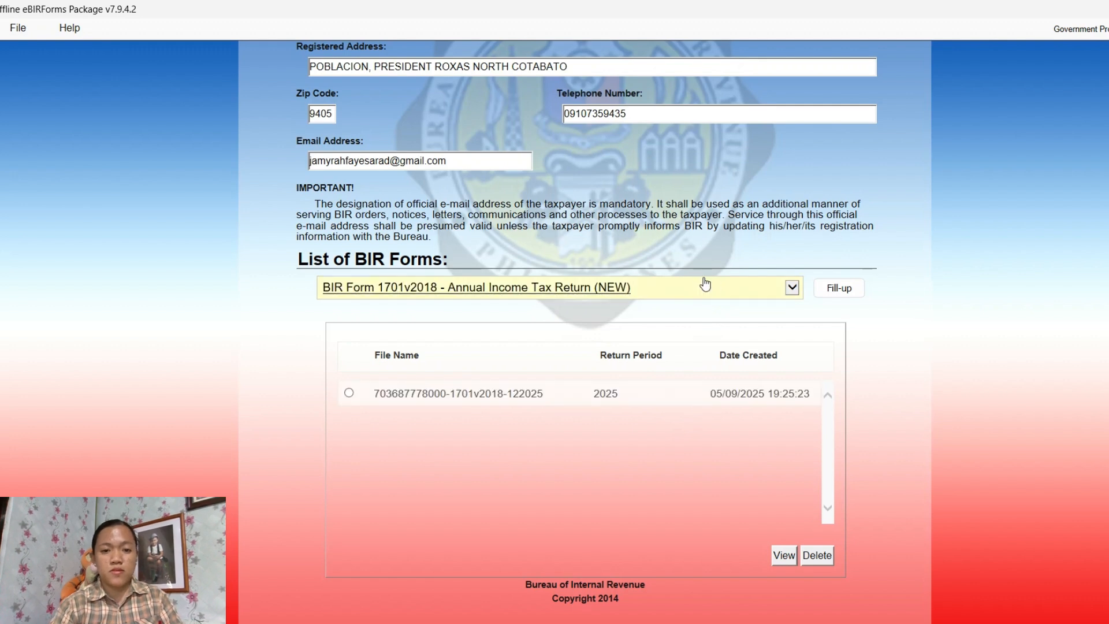
pyautogui.click(828, 297)
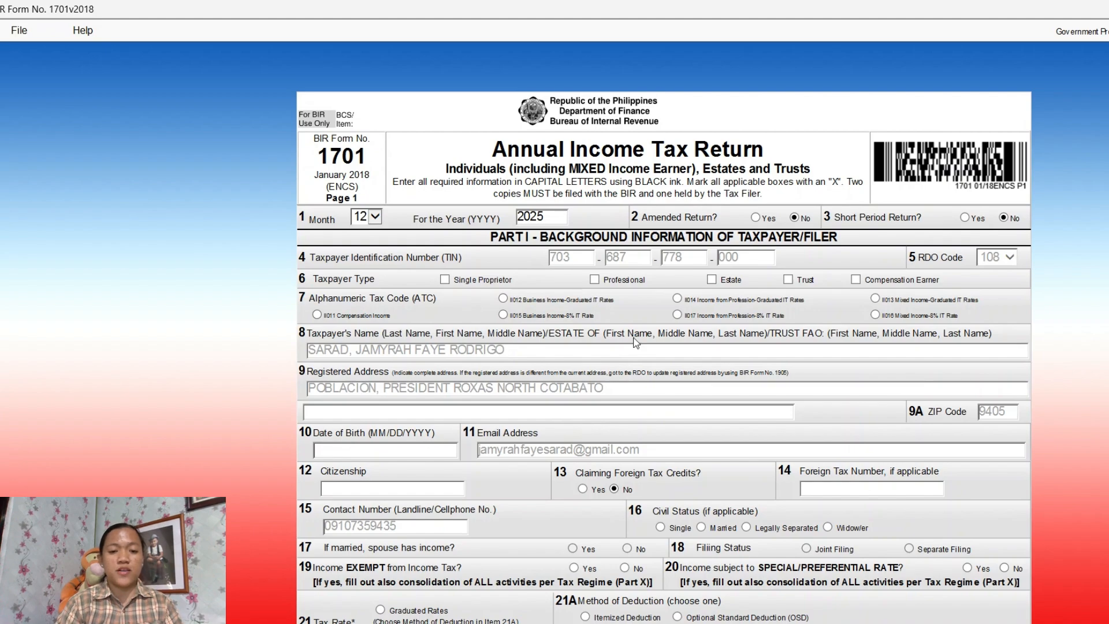
# Scroll through Form 1701 Part I to review the prefilled TIN, RDO and contact details
pyautogui.scroll(-6, 635, 344)
pyautogui.scroll(5, 636, 343)
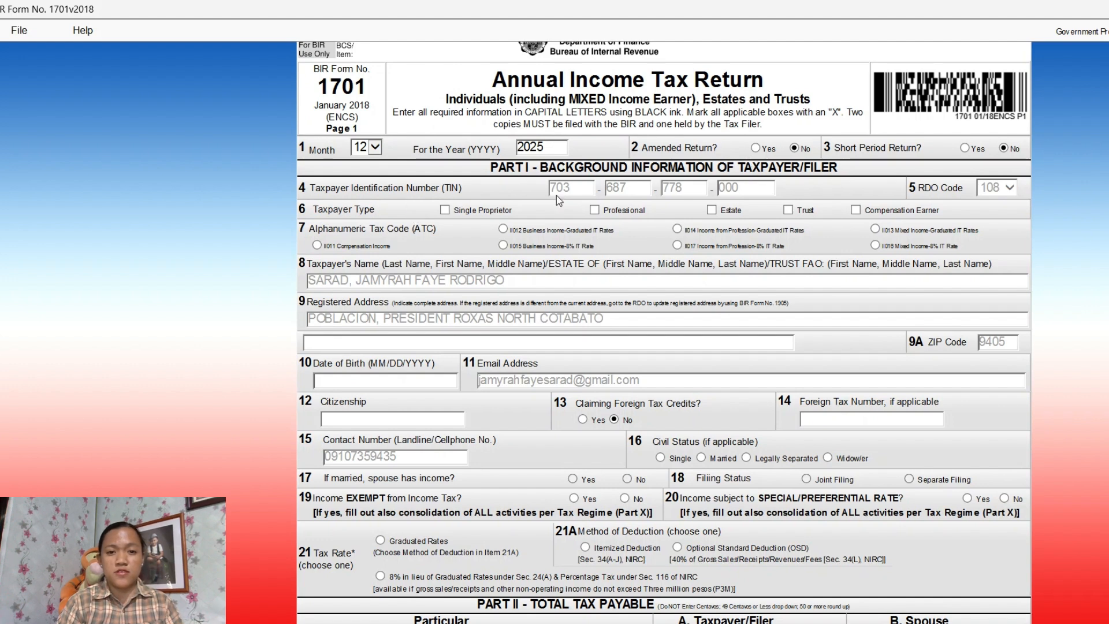
# Mark the taxpayer as Single Proprietor with business income at graduated IT rates
pyautogui.click(446, 212)
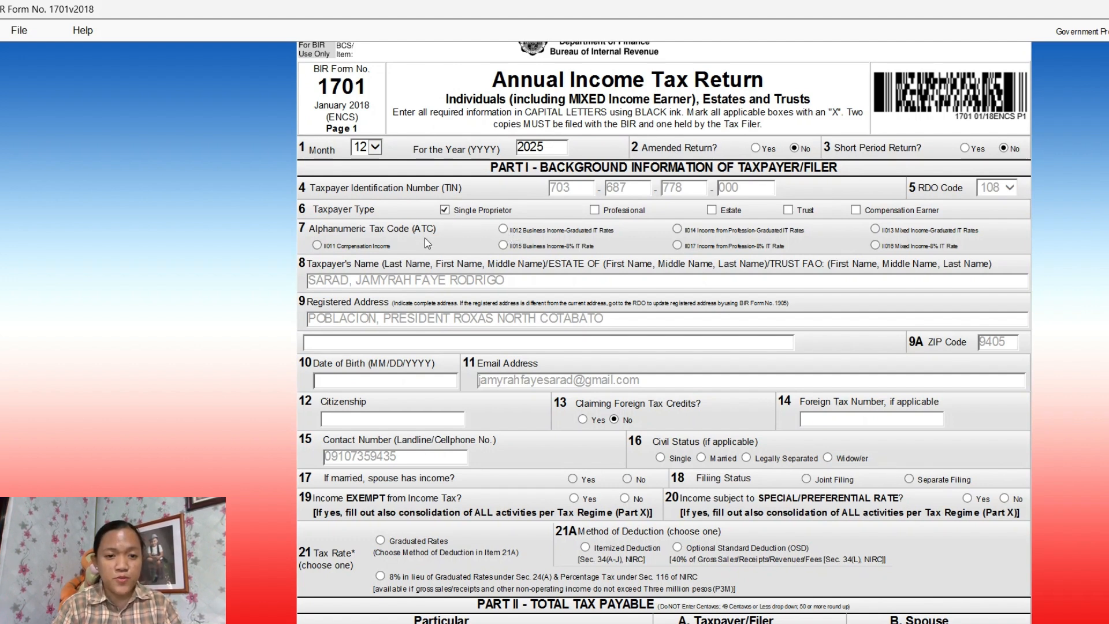
pyautogui.click(503, 229)
pyautogui.scroll(-3, 602, 293)
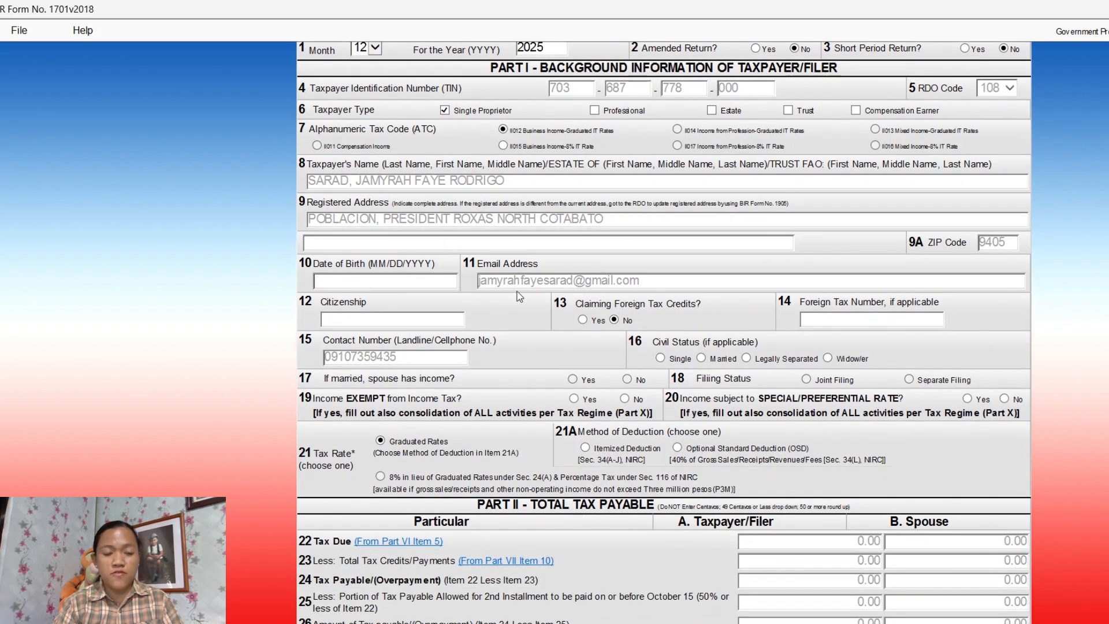
# Fill in the taxpayer's date of birth, citizenship FILIPINO and Single civil status
pyautogui.click(433, 282)
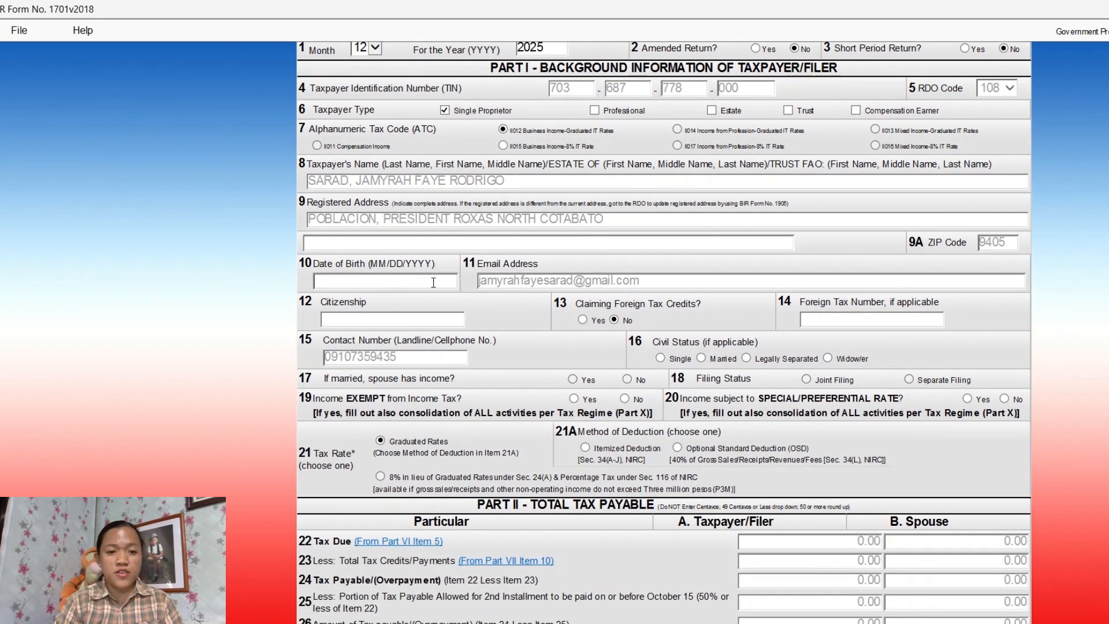
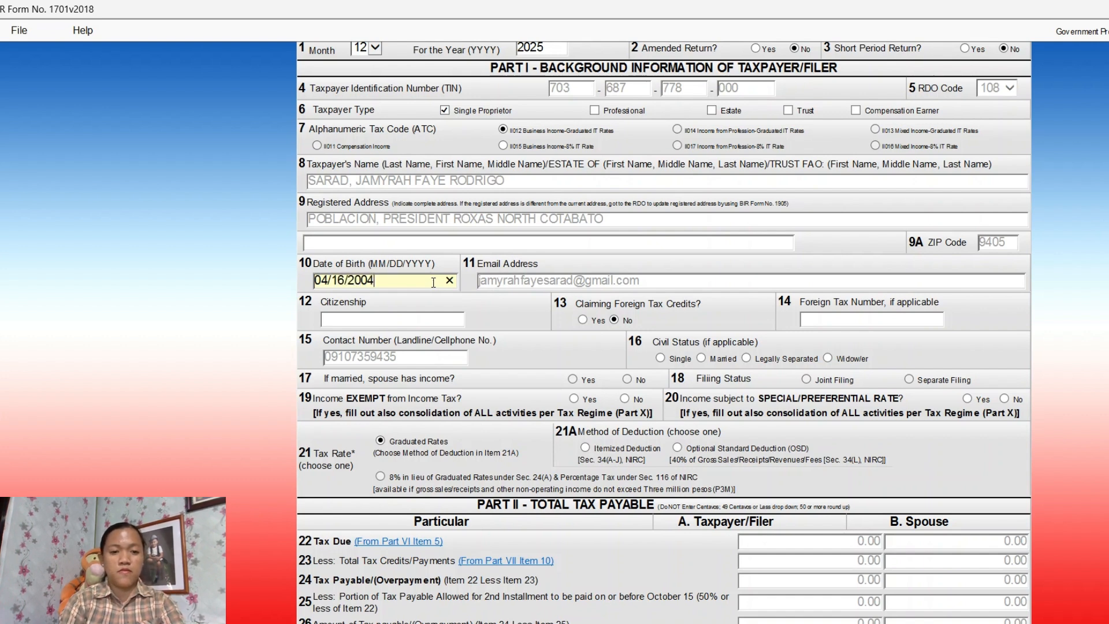
pyautogui.click(437, 322)
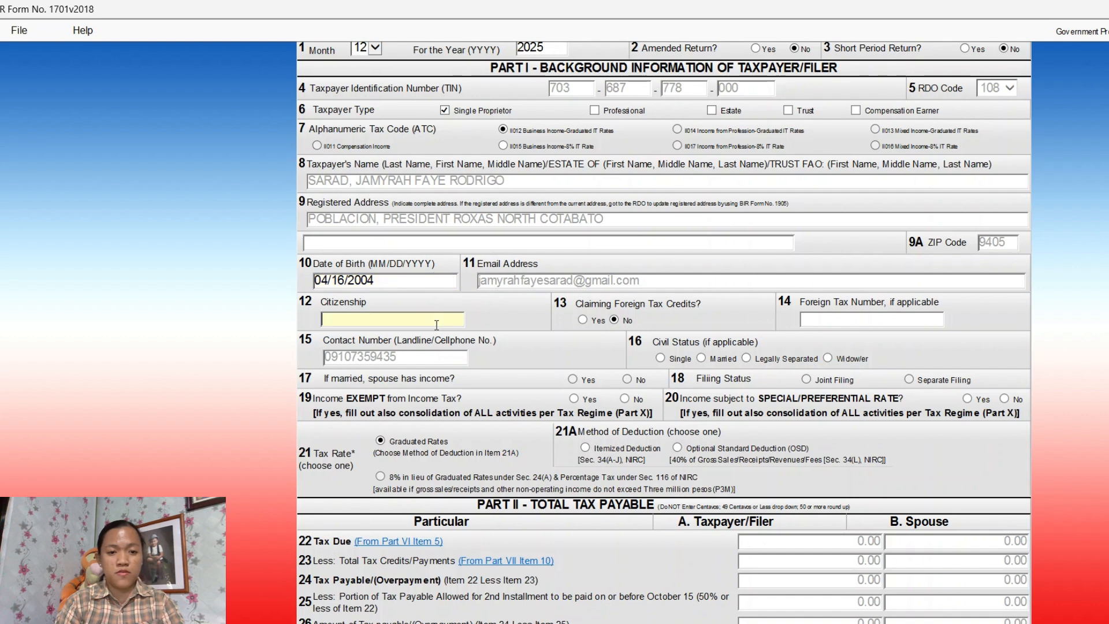
pyautogui.write('filipino')
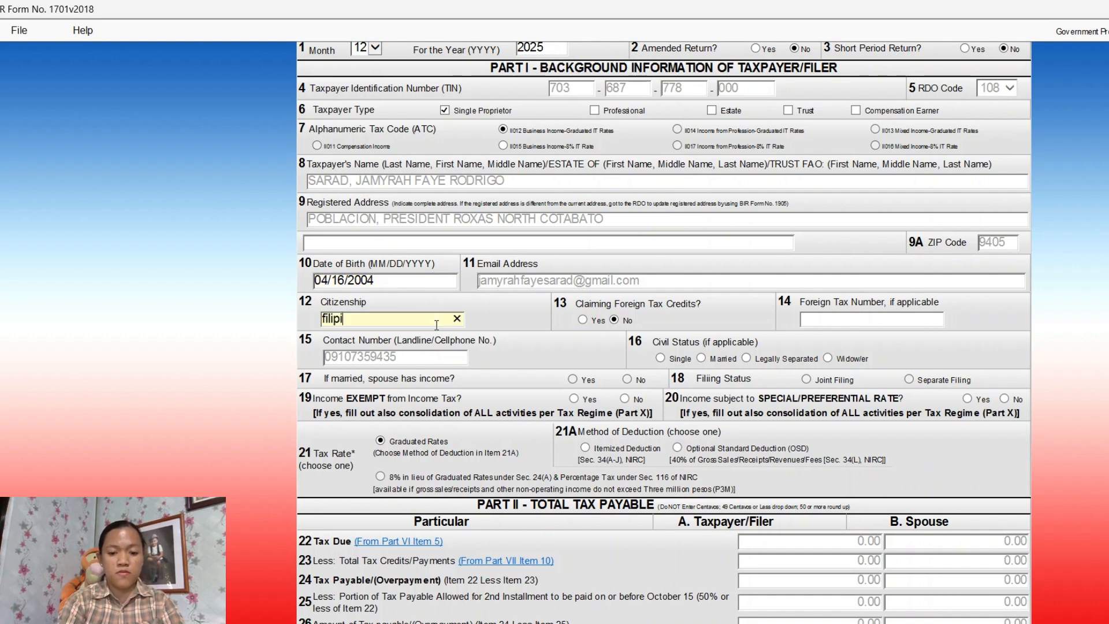
pyautogui.click(661, 359)
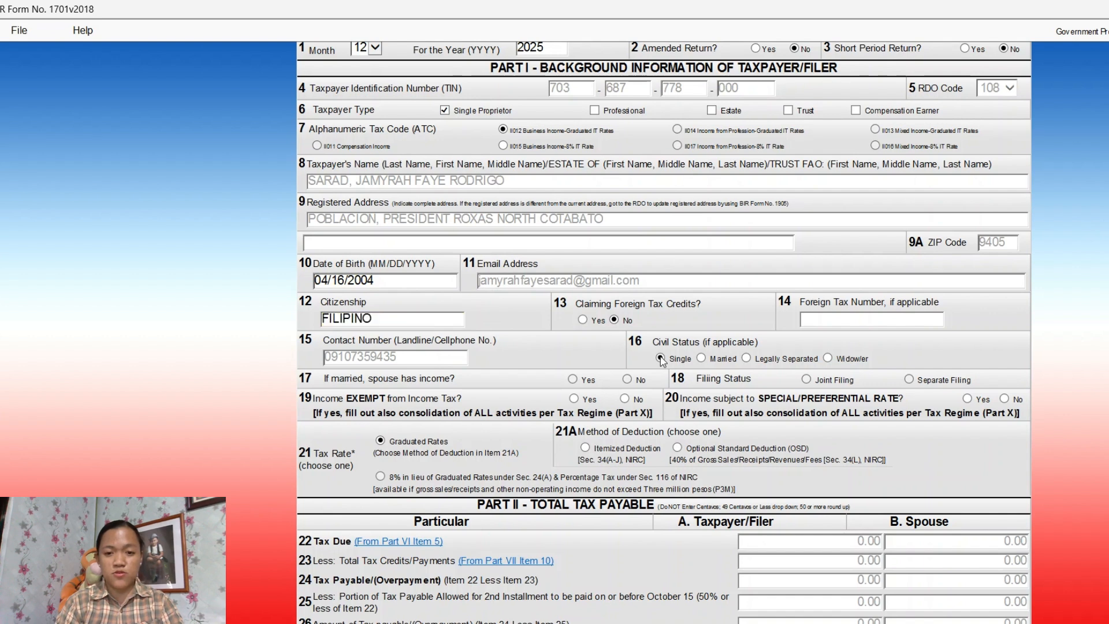
pyautogui.scroll(-2, 658, 376)
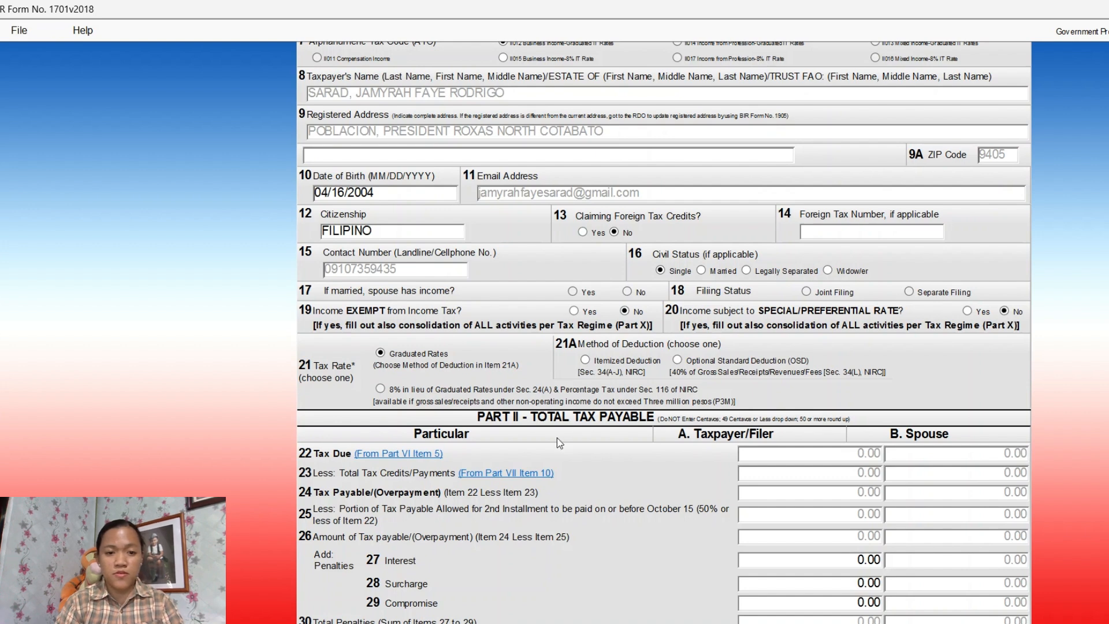
pyautogui.scroll(-2, 520, 427)
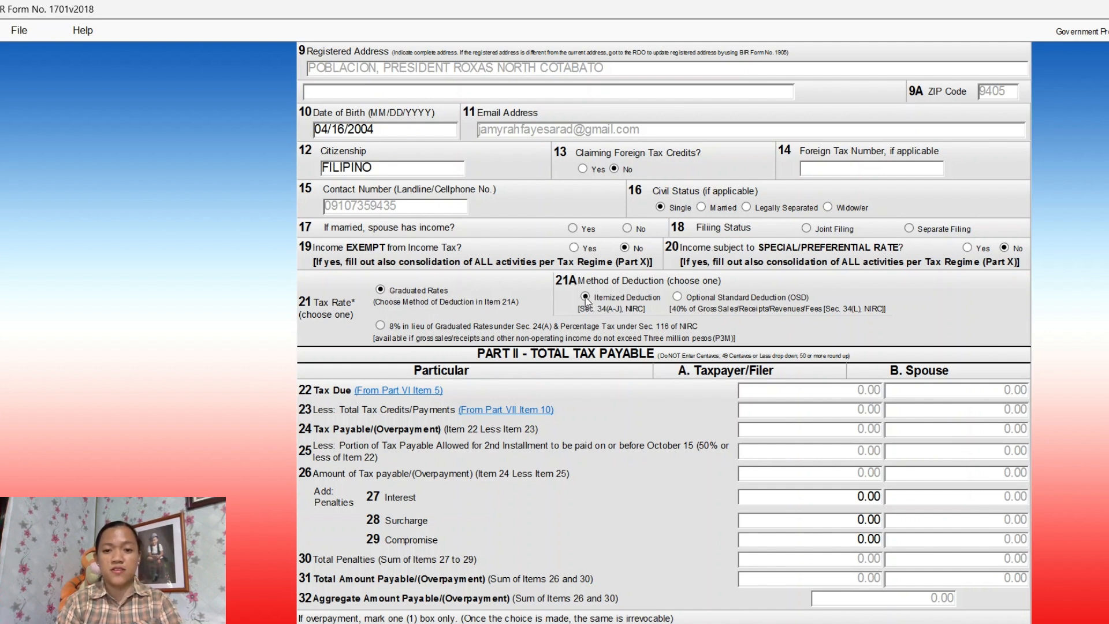
pyautogui.scroll(-6, 748, 365)
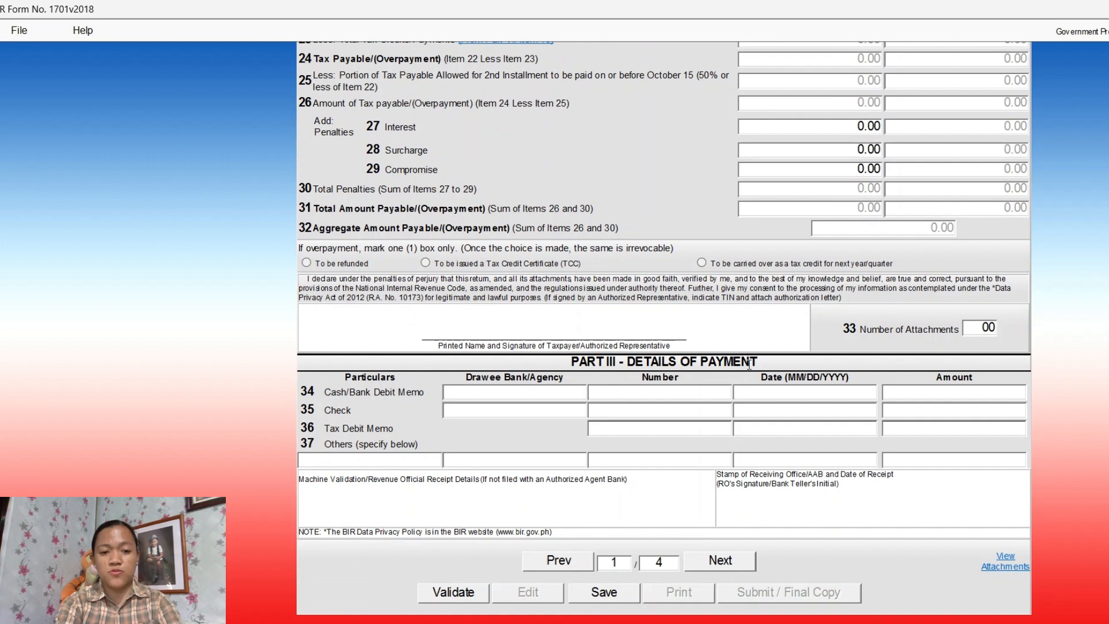
# On page 2, enter Item 8 sales of 2,605,000 and Item 11 cost of sales of 1,953,272
pyautogui.click(729, 561)
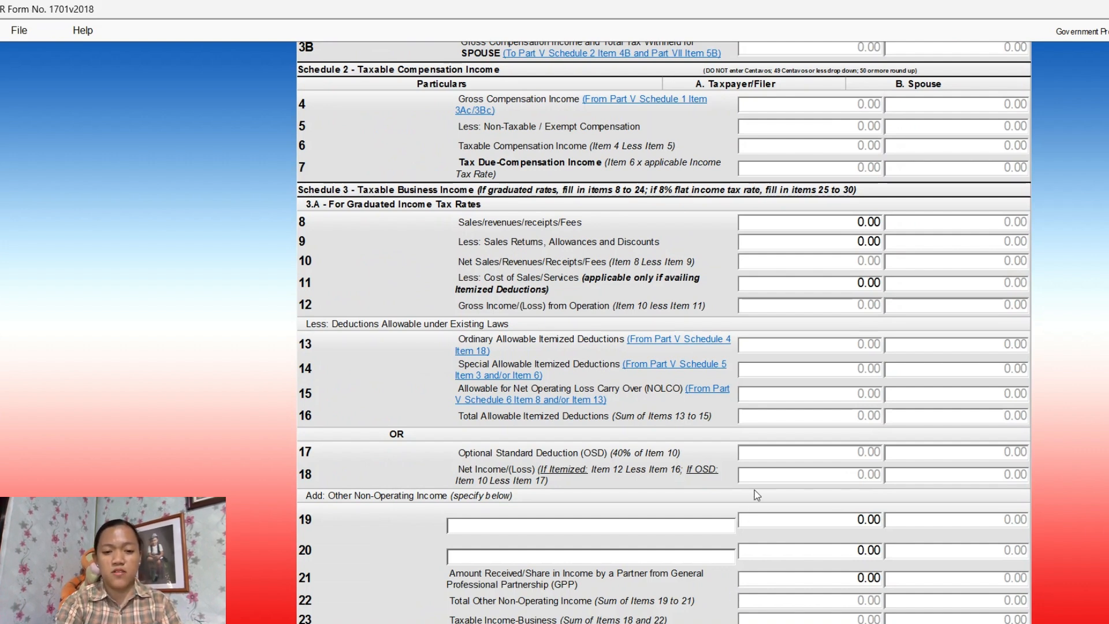
pyautogui.scroll(6, 739, 409)
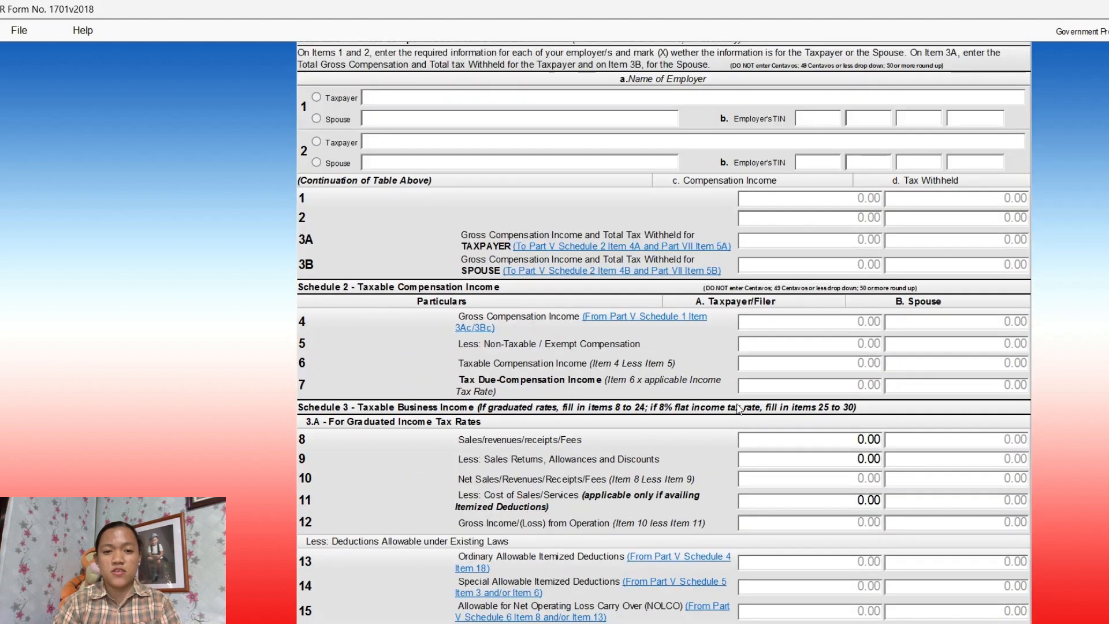
pyautogui.scroll(-7, 739, 409)
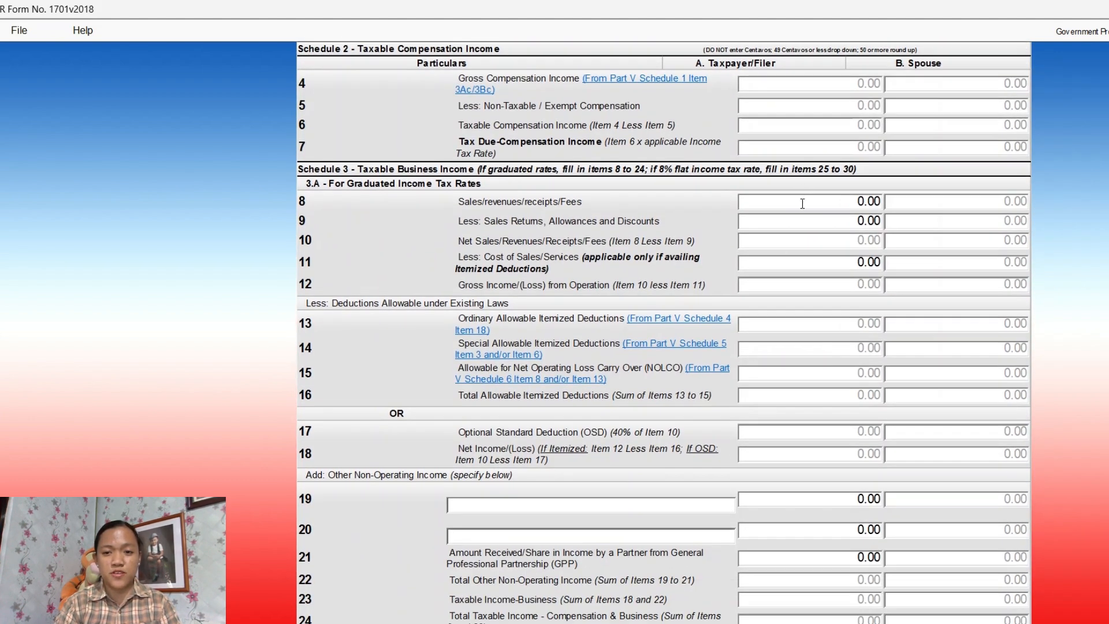
pyautogui.click(802, 205)
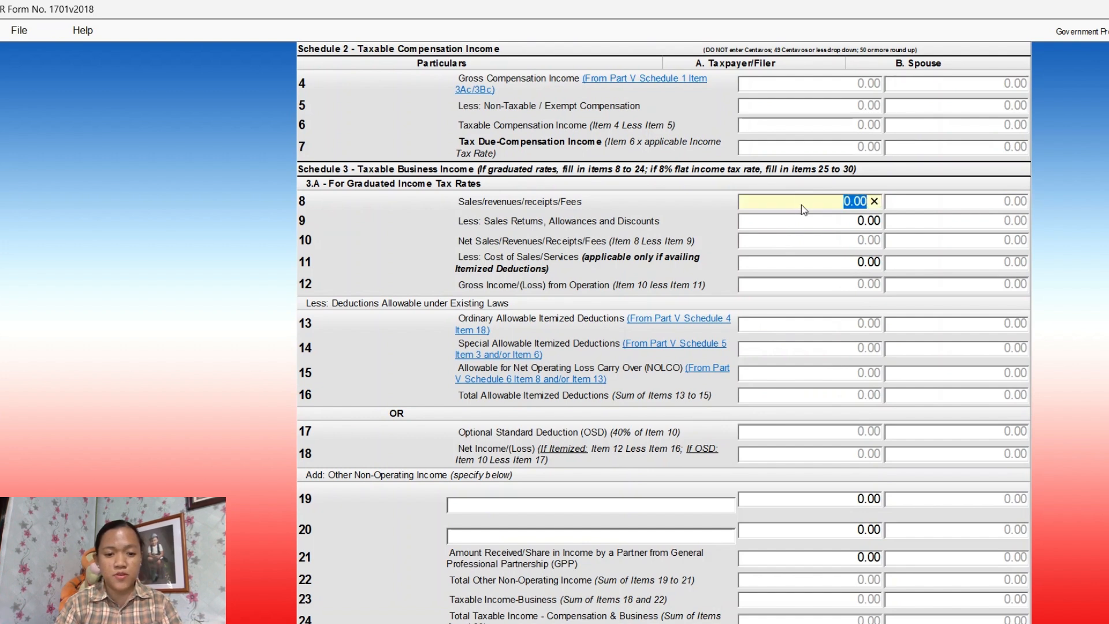
pyautogui.write('260')
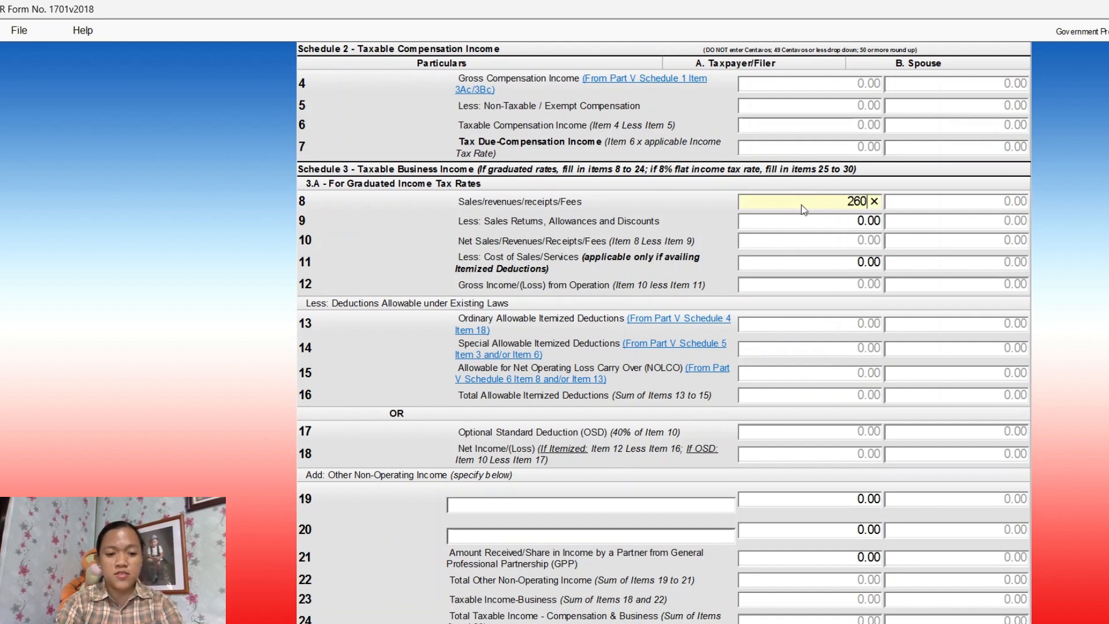
pyautogui.write('5000')
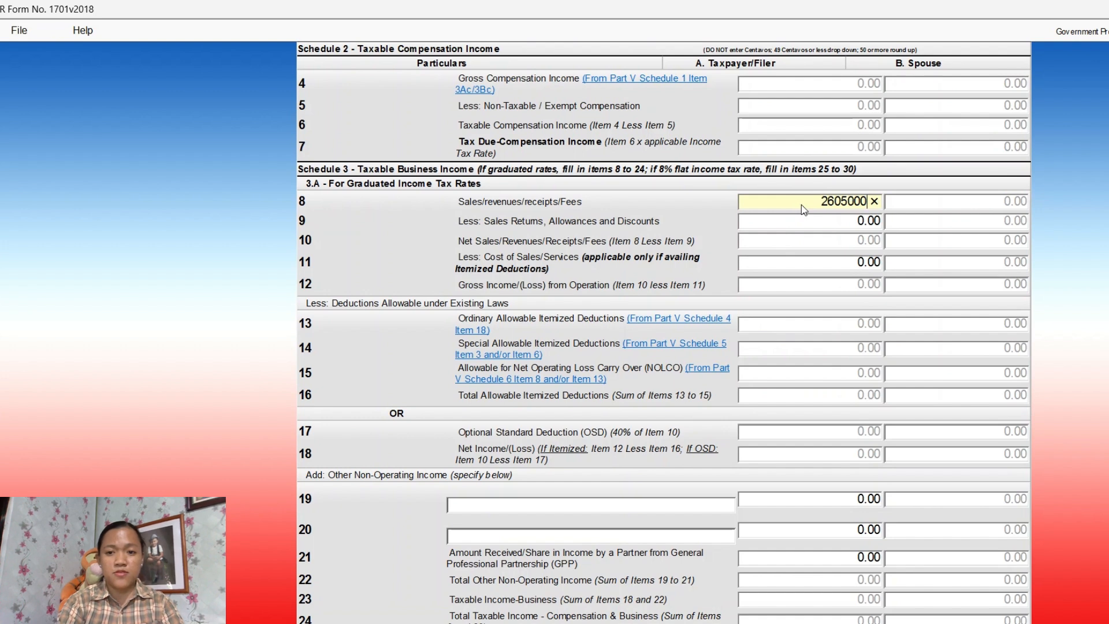
pyautogui.press('Tab')
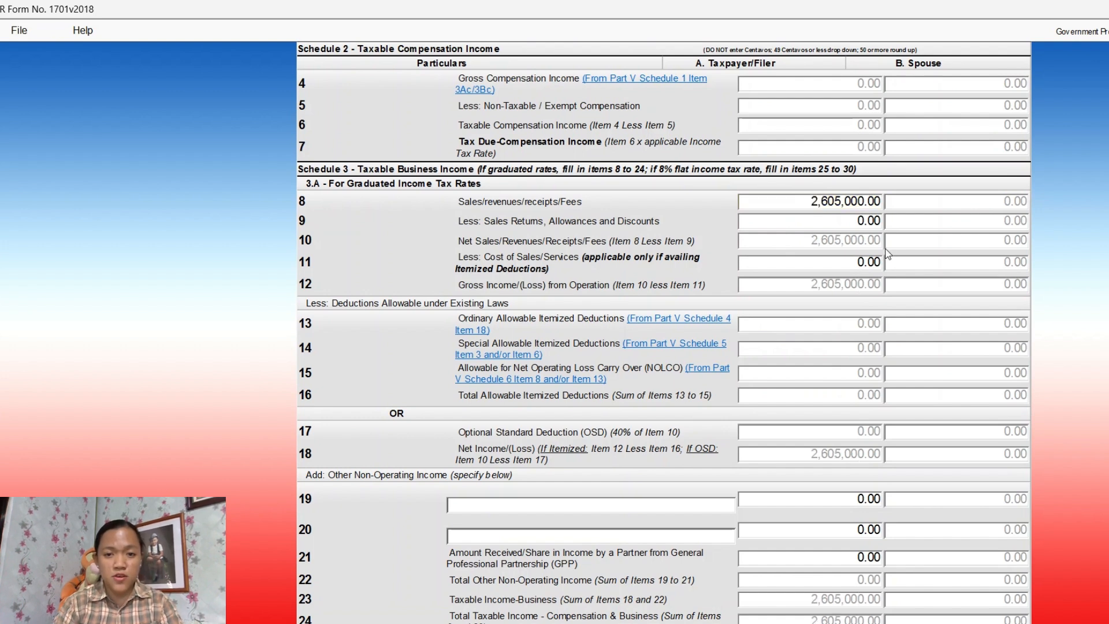
pyautogui.click(855, 264)
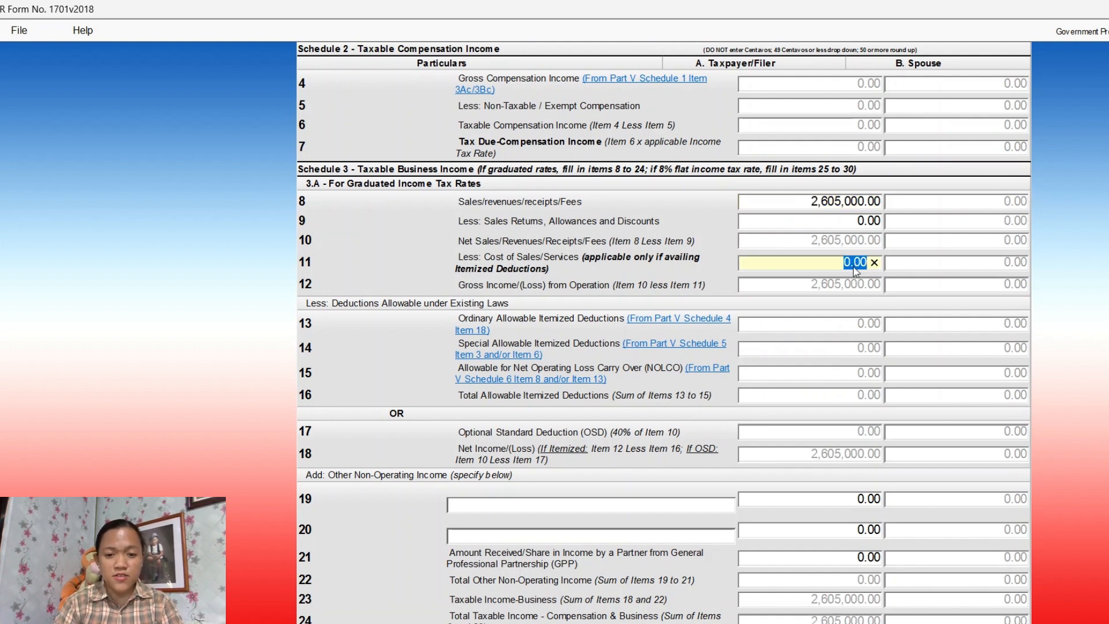
pyautogui.write('1953')
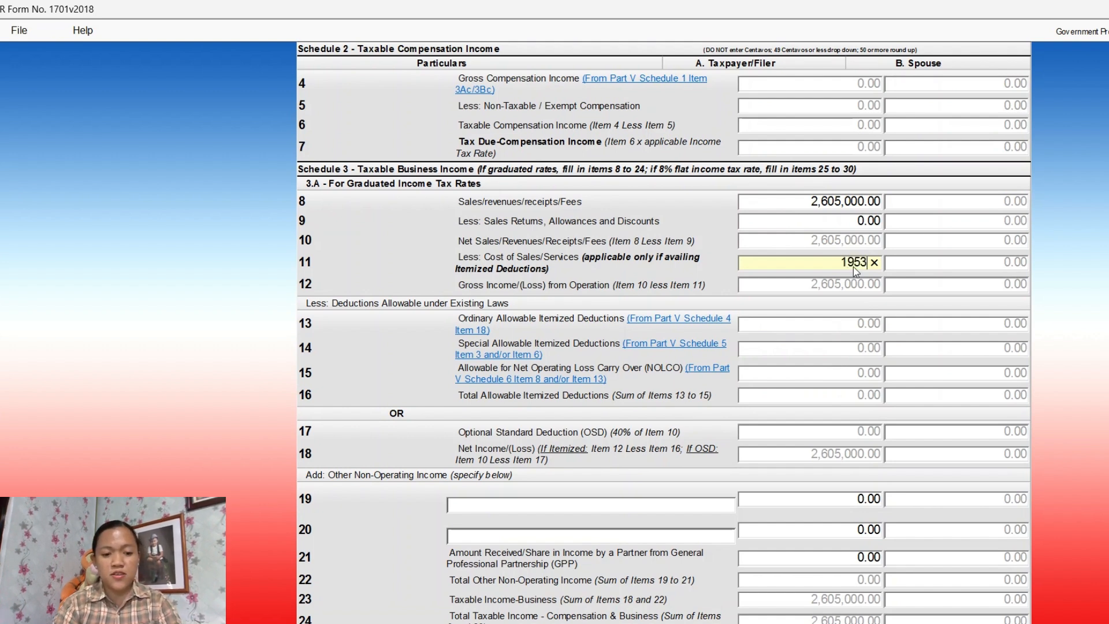
pyautogui.write('272')
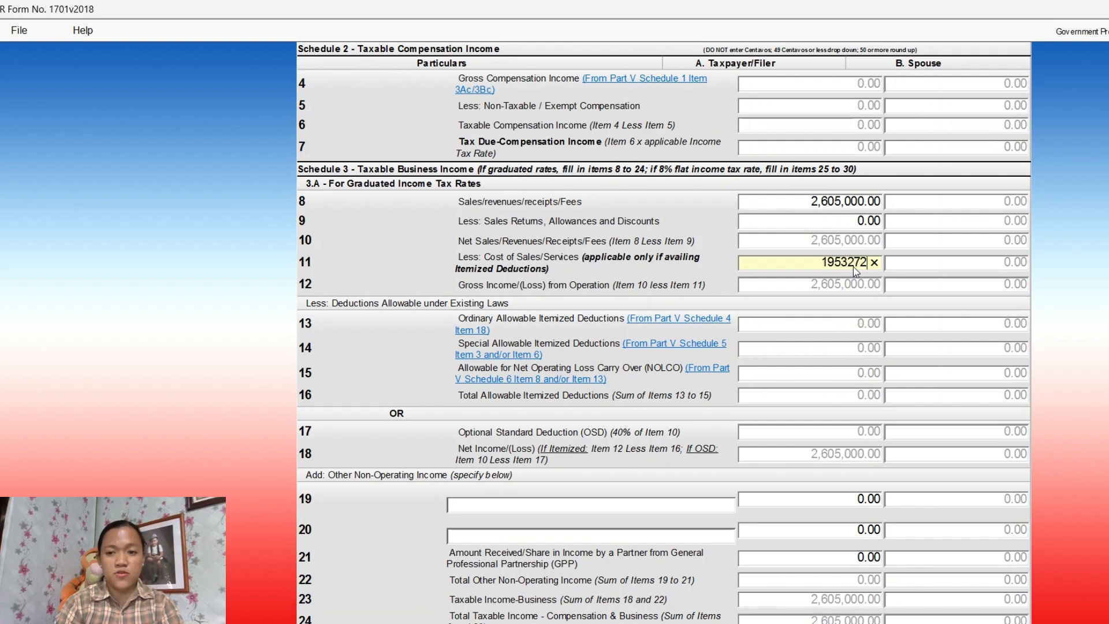
pyautogui.click(891, 296)
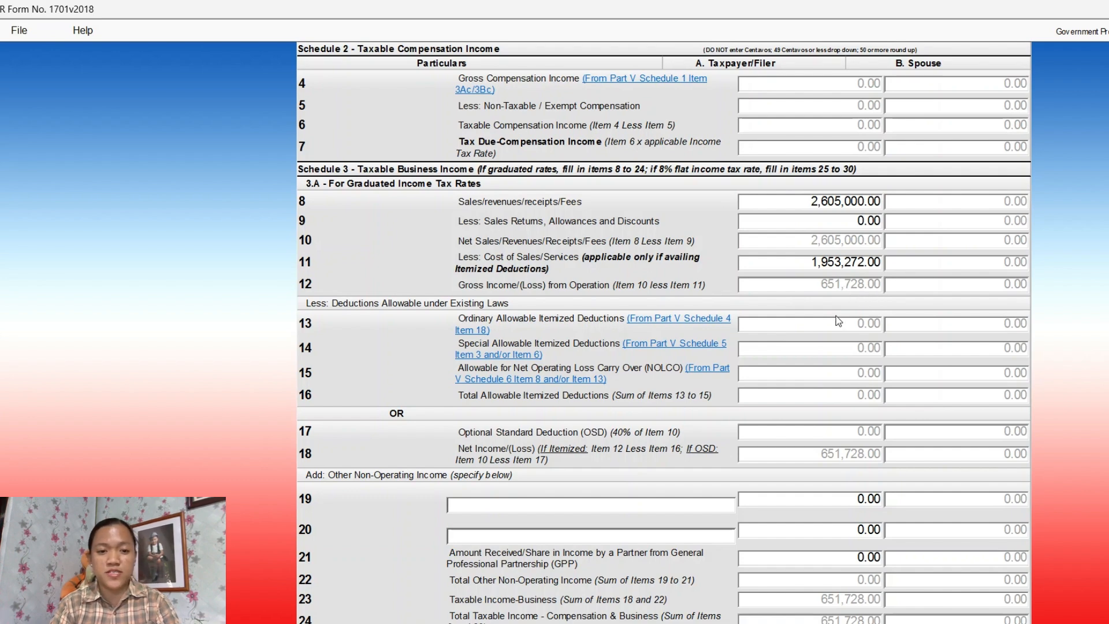
pyautogui.scroll(-5, 838, 321)
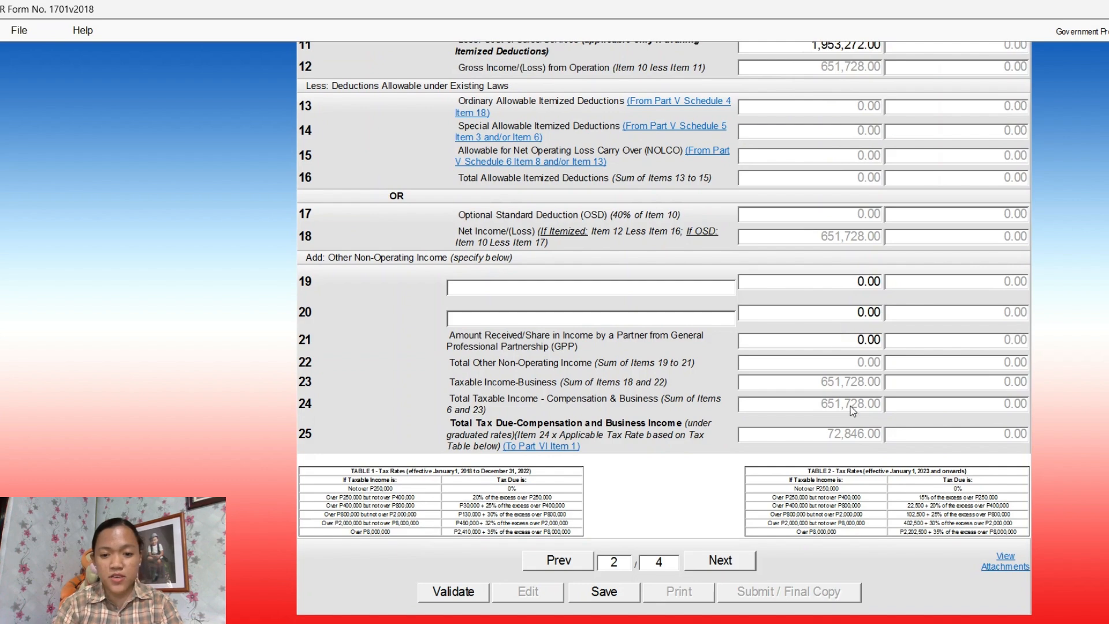
# On page 3, enter a Depreciation deduction of 31,365 in Schedule 4
pyautogui.click(747, 567)
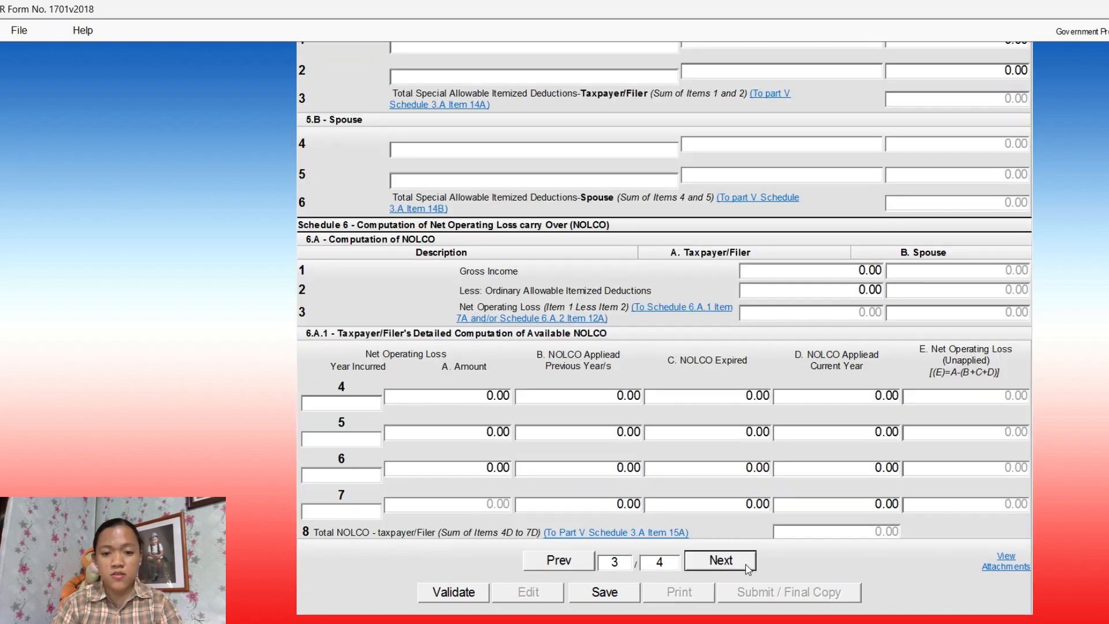
pyautogui.scroll(15, 854, 346)
pyautogui.scroll(4, 873, 299)
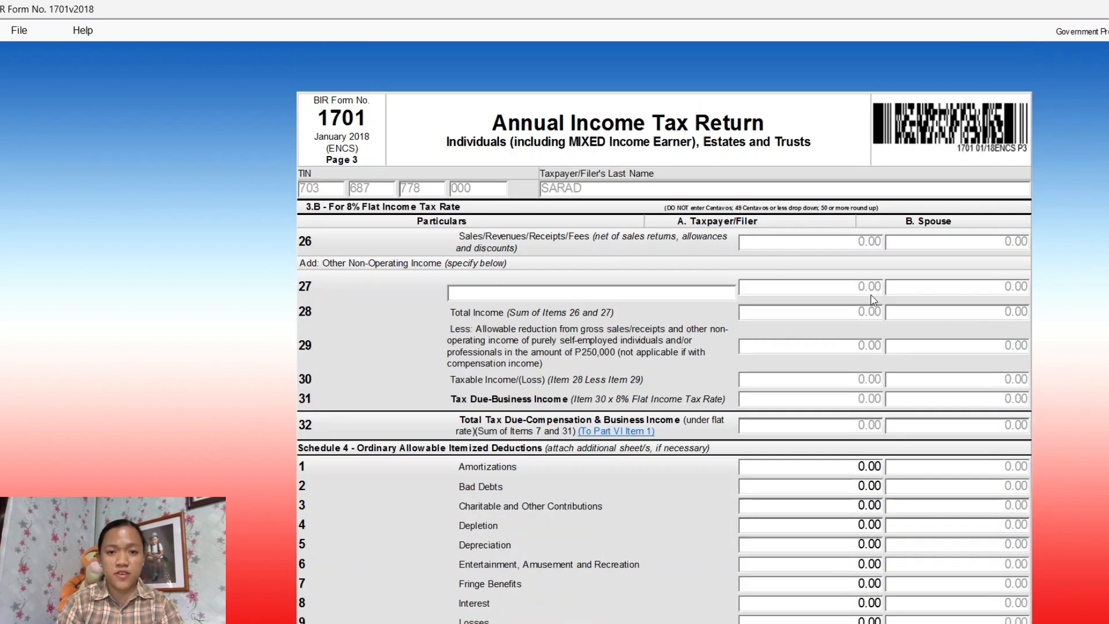
pyautogui.scroll(-4, 873, 300)
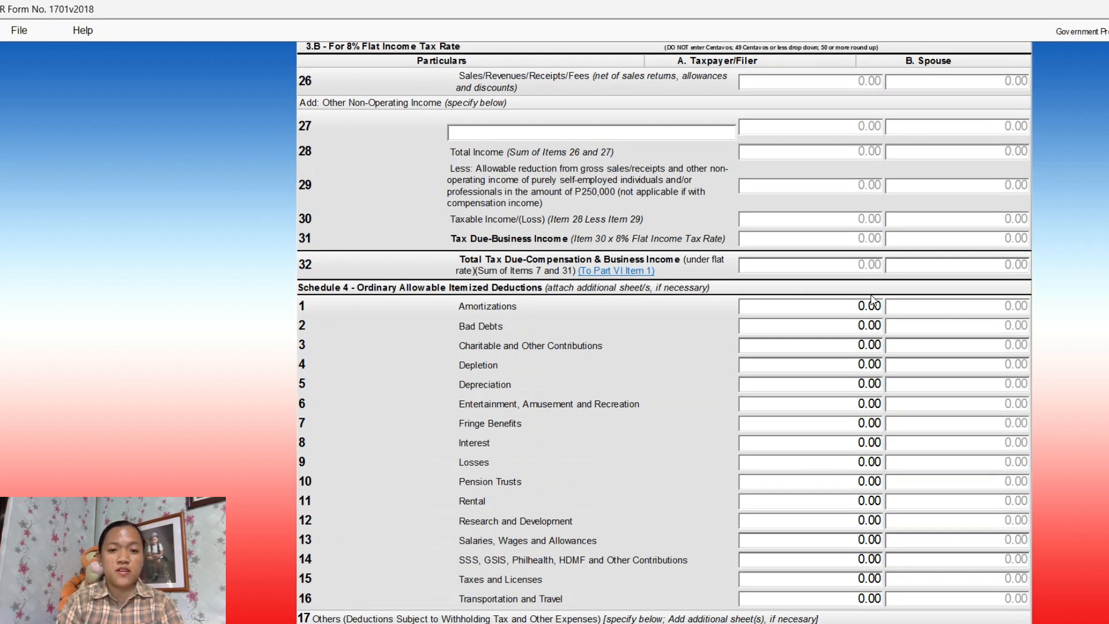
pyautogui.scroll(-3, 874, 299)
pyautogui.scroll(4, 873, 300)
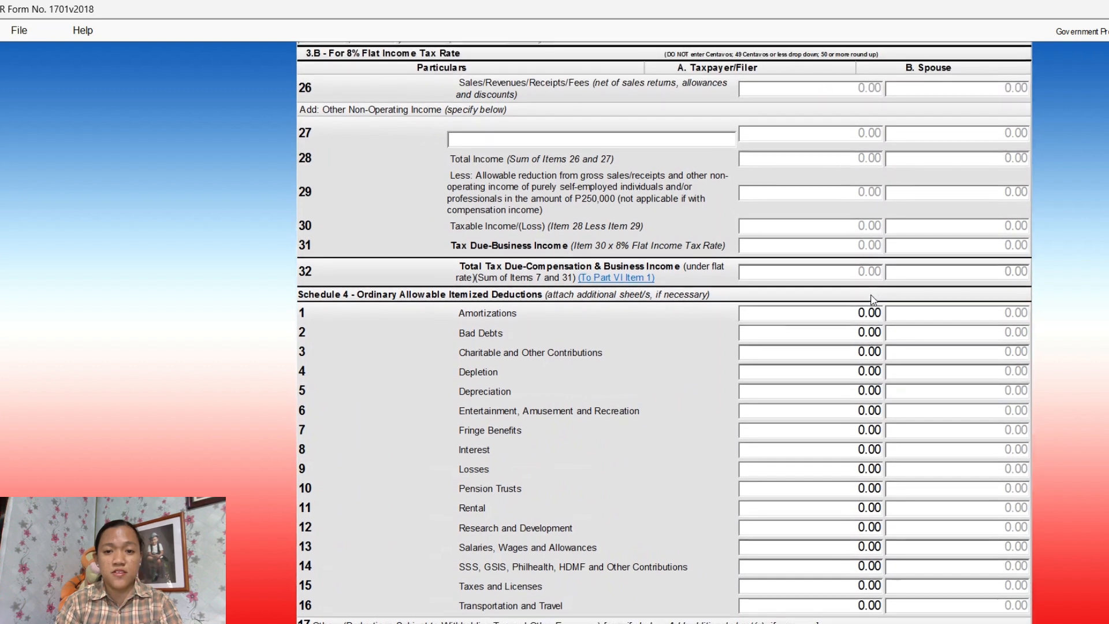
pyautogui.scroll(-3, 873, 300)
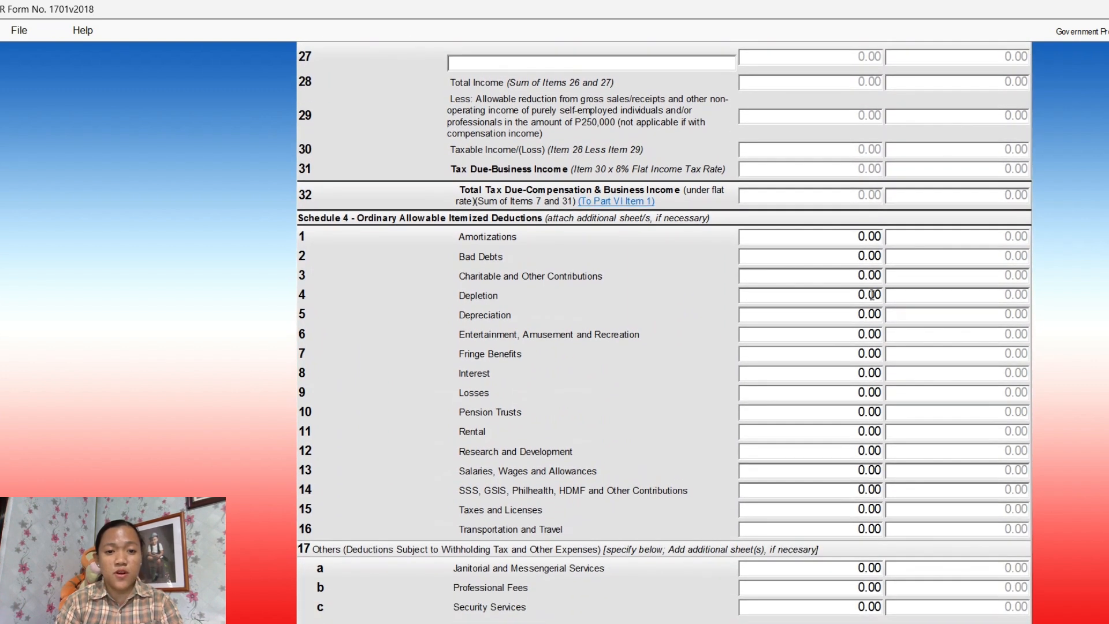
pyautogui.click(770, 313)
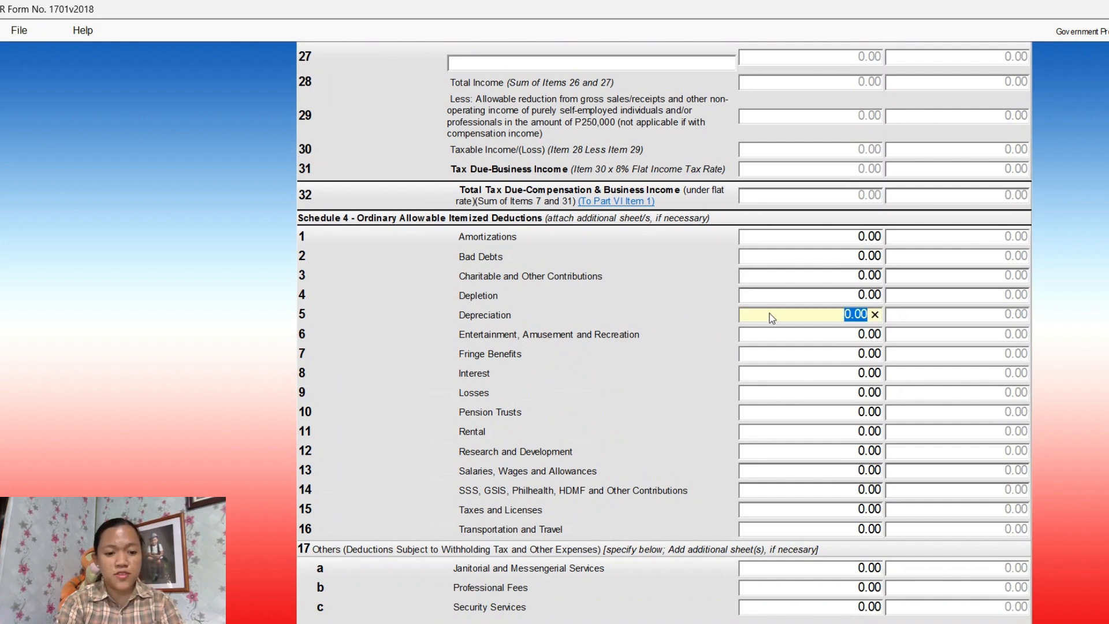
pyautogui.write('31')
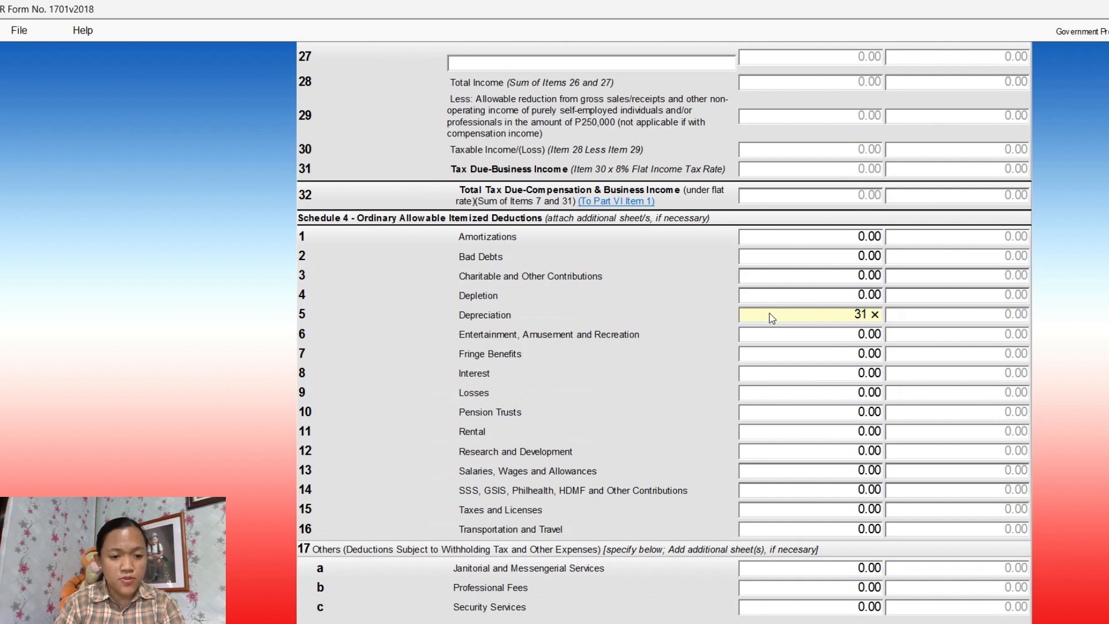
pyautogui.write('365')
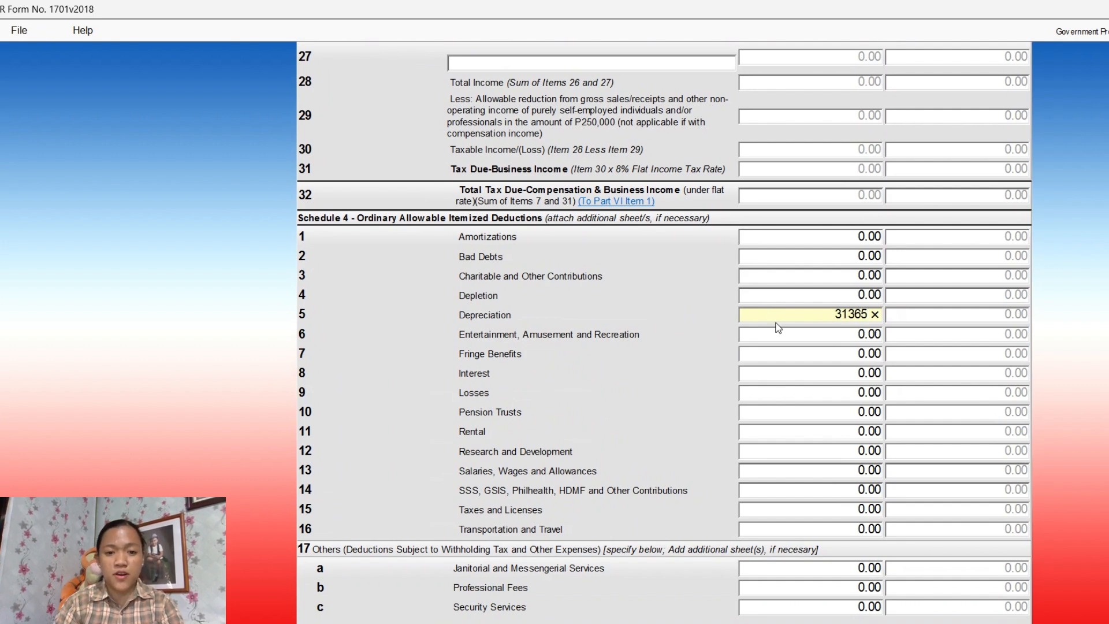
# Enter Salaries 192,000, SSS/GSIS contributions 20,800, Taxes and Licenses 26,579 and Transportation and Travel 29,305
pyautogui.click(826, 470)
pyautogui.write('192,00')
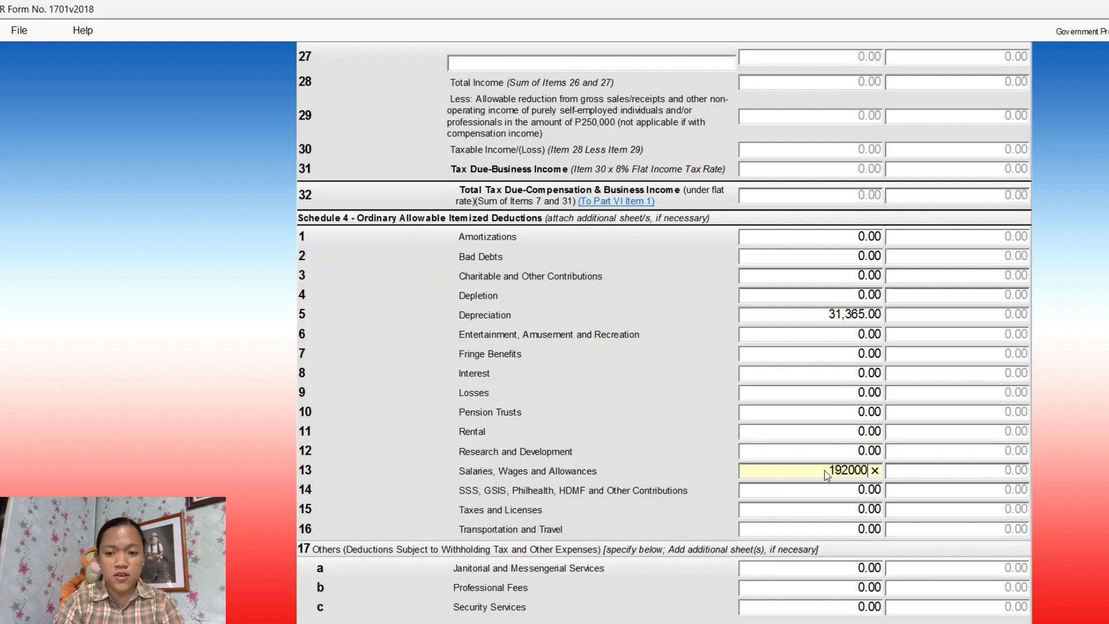
pyautogui.write('0')
pyautogui.click(848, 491)
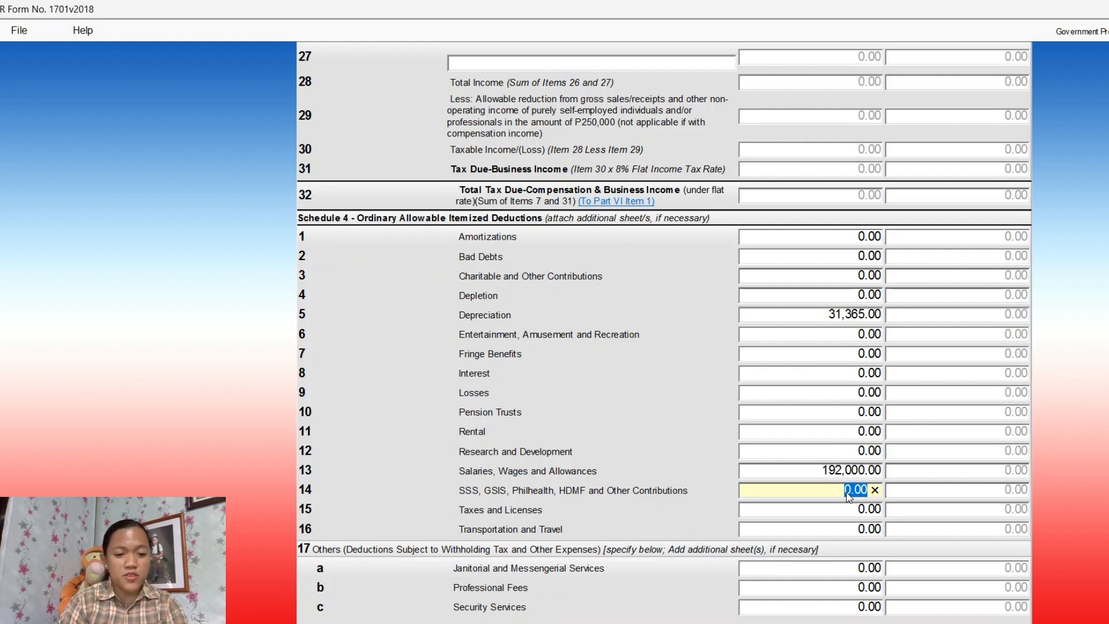
pyautogui.write('20800')
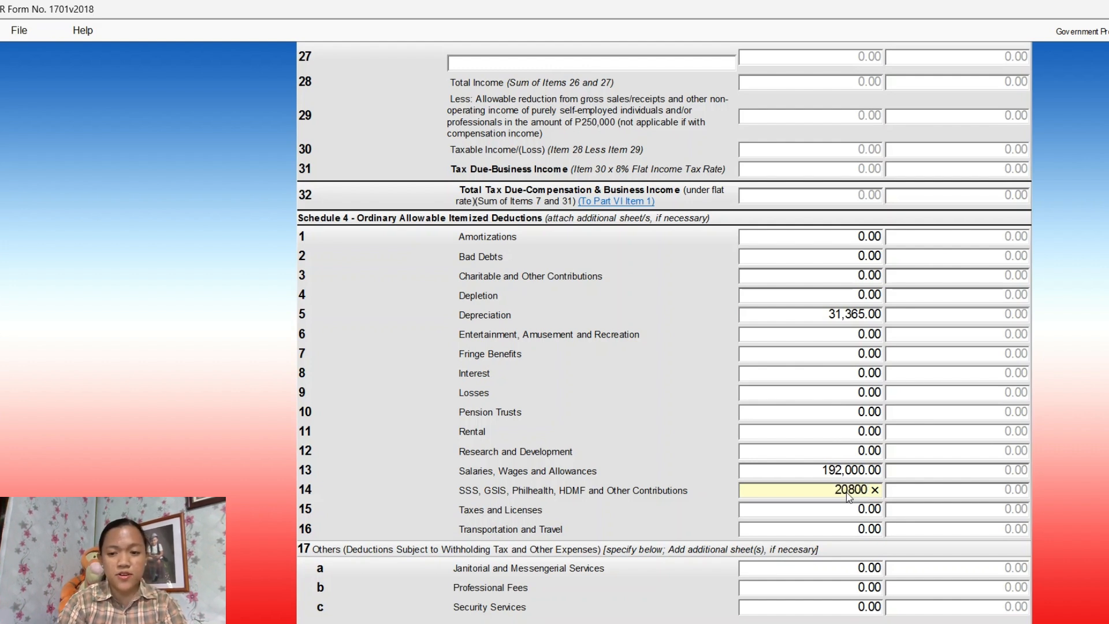
pyautogui.click(848, 514)
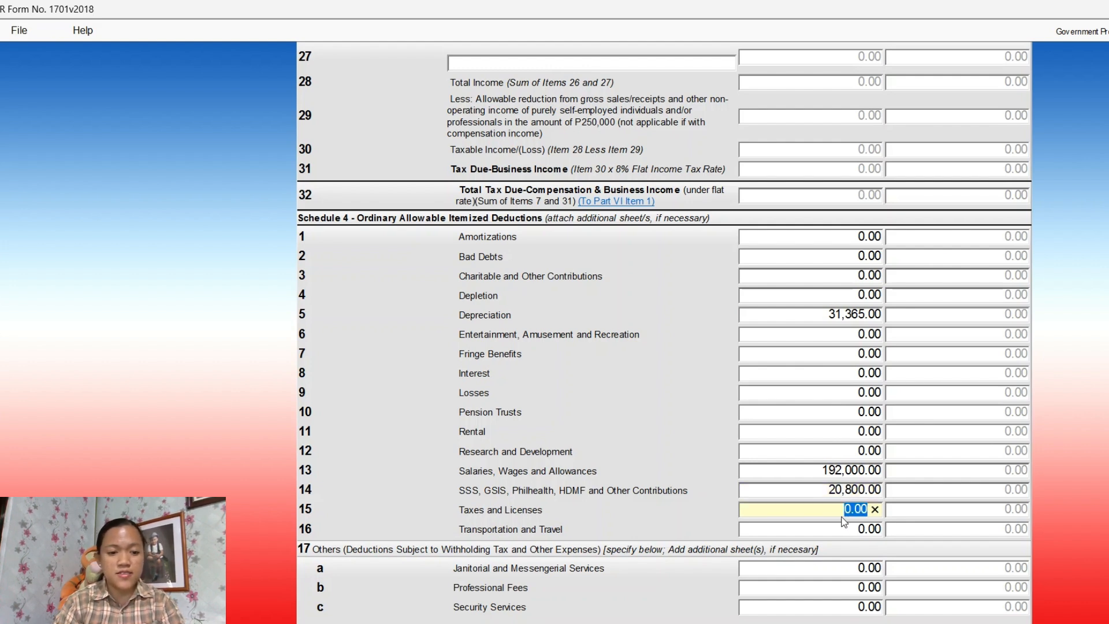
pyautogui.write('26')
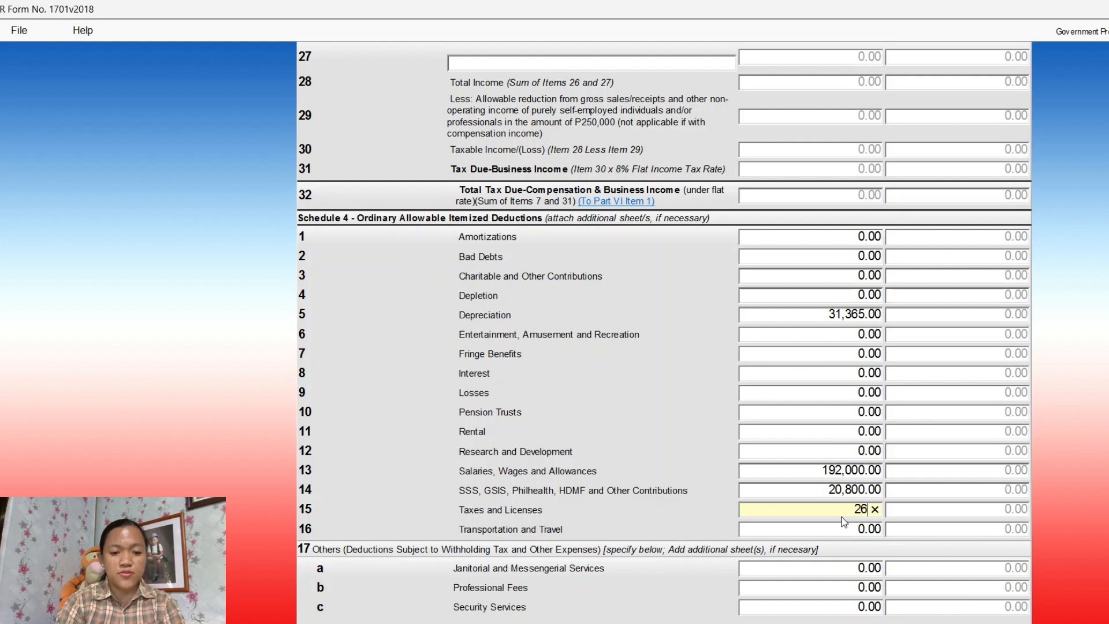
pyautogui.write('579')
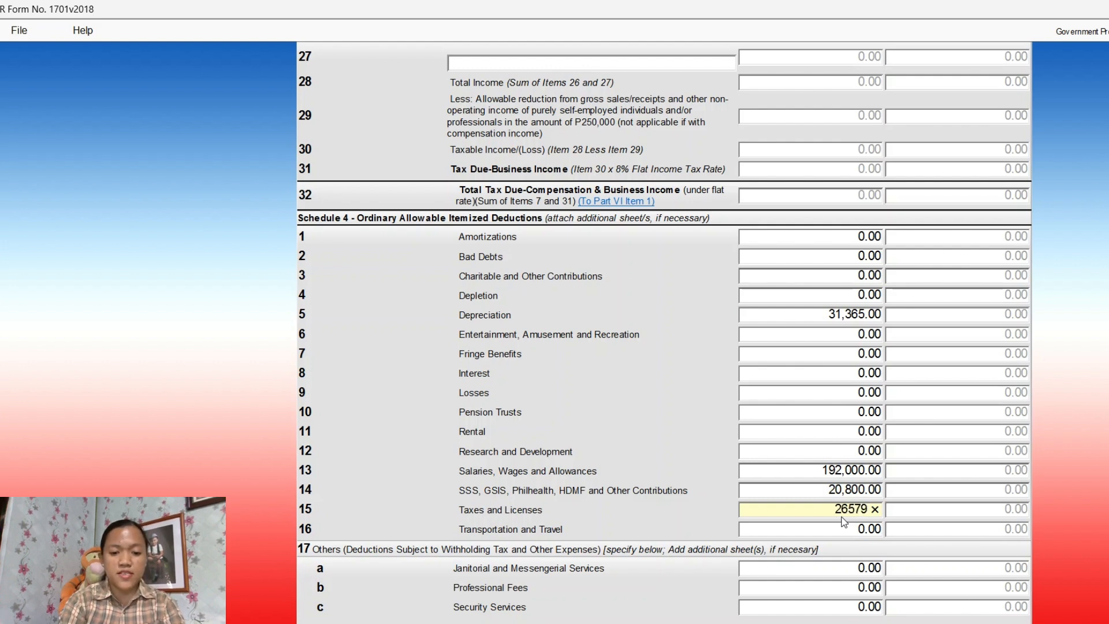
pyautogui.click(851, 536)
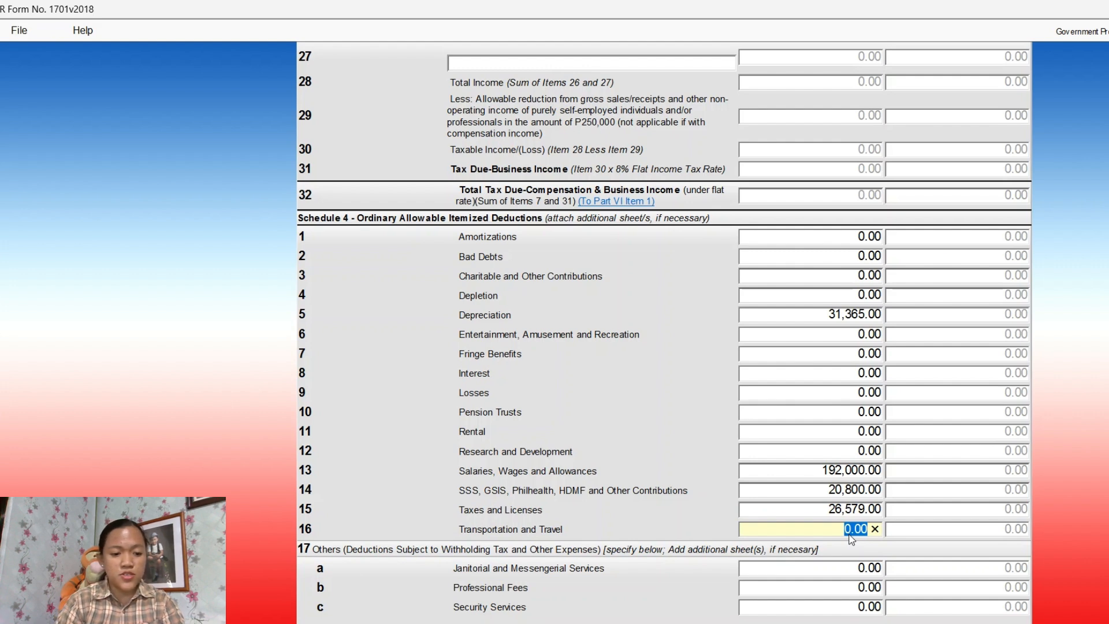
pyautogui.write('29')
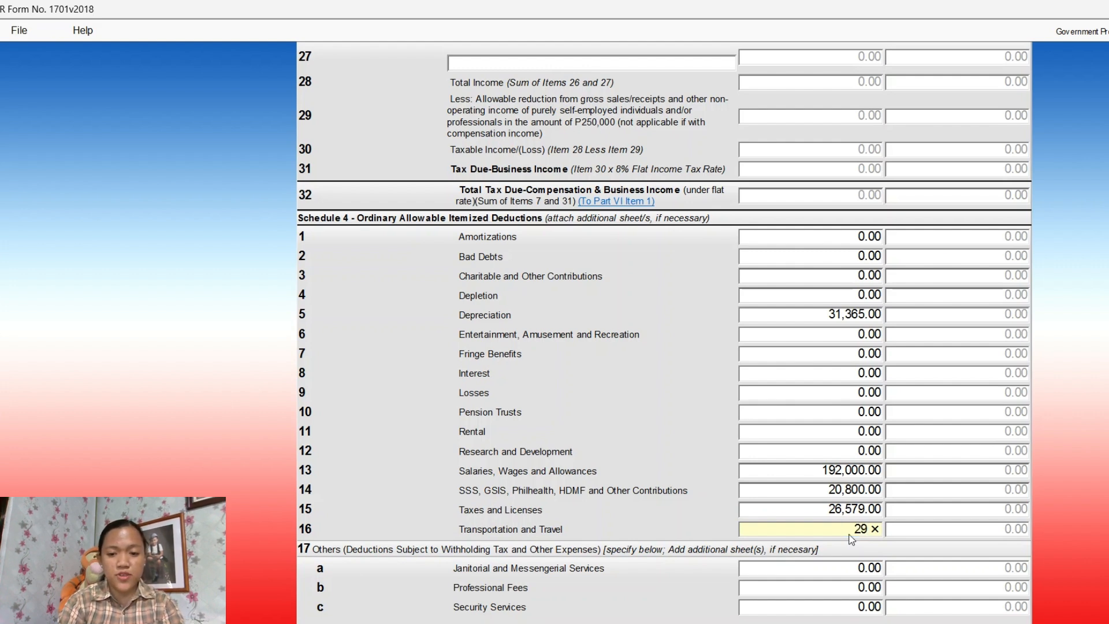
pyautogui.write('305')
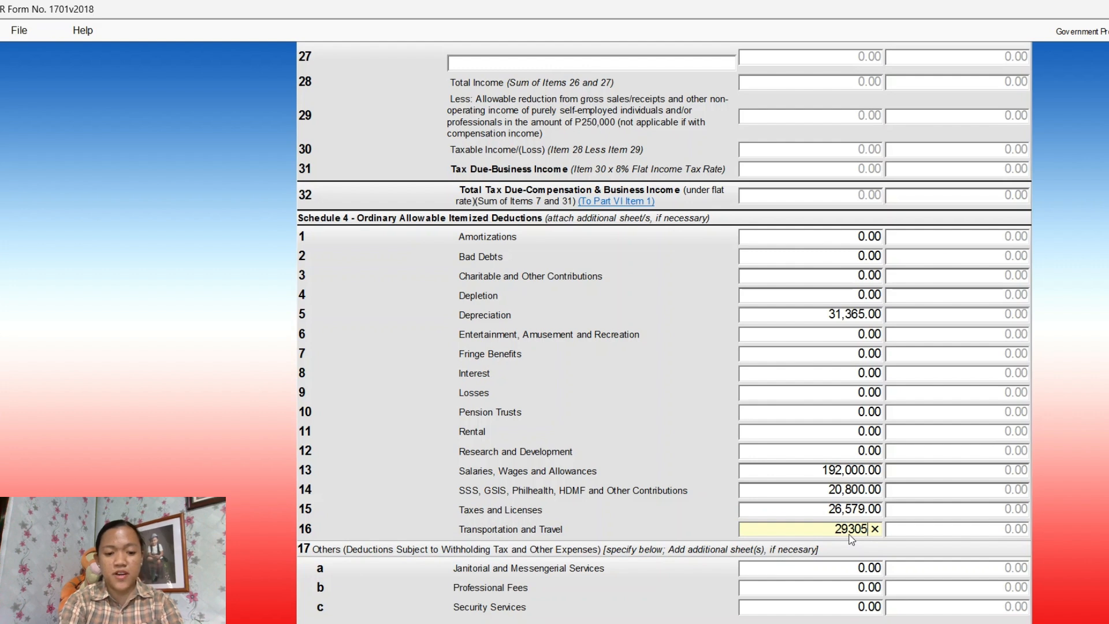
pyautogui.scroll(-1, 941, 456)
pyautogui.scroll(-2, 941, 454)
# Commit Transportation and Travel at 29,305.00 and move on to page 4 of Form 1701
pyautogui.click(942, 454)
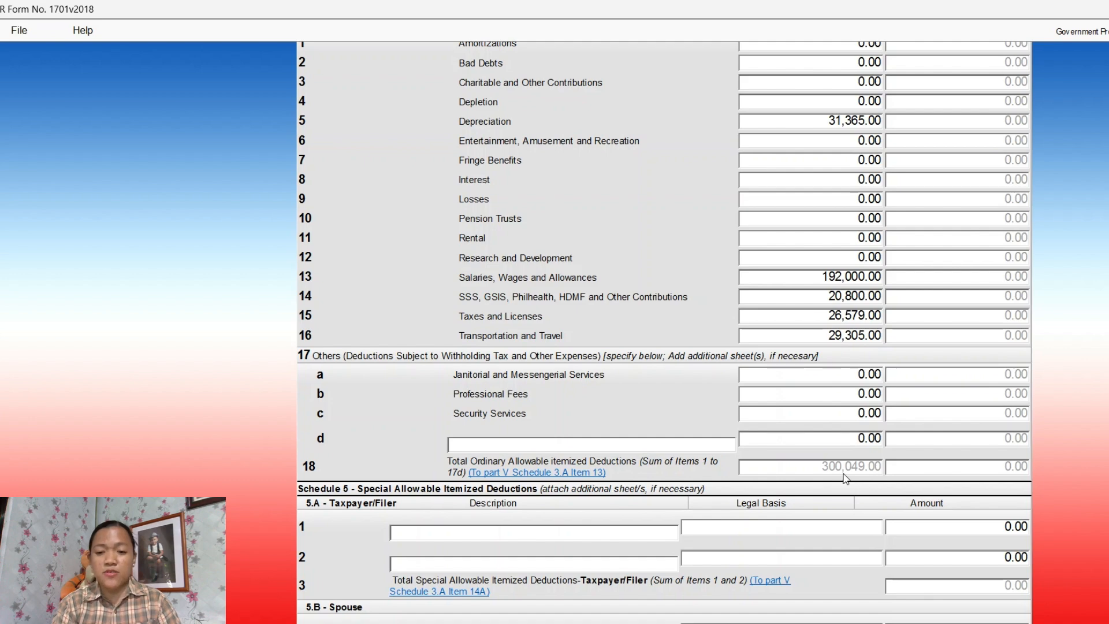
pyautogui.scroll(-8, 873, 479)
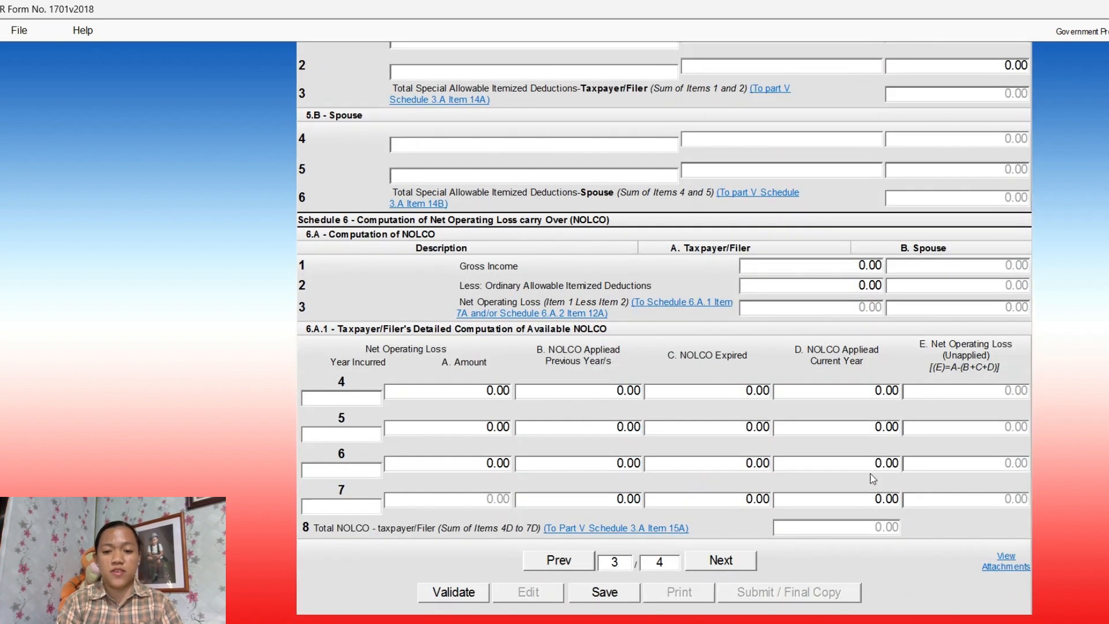
pyautogui.click(729, 561)
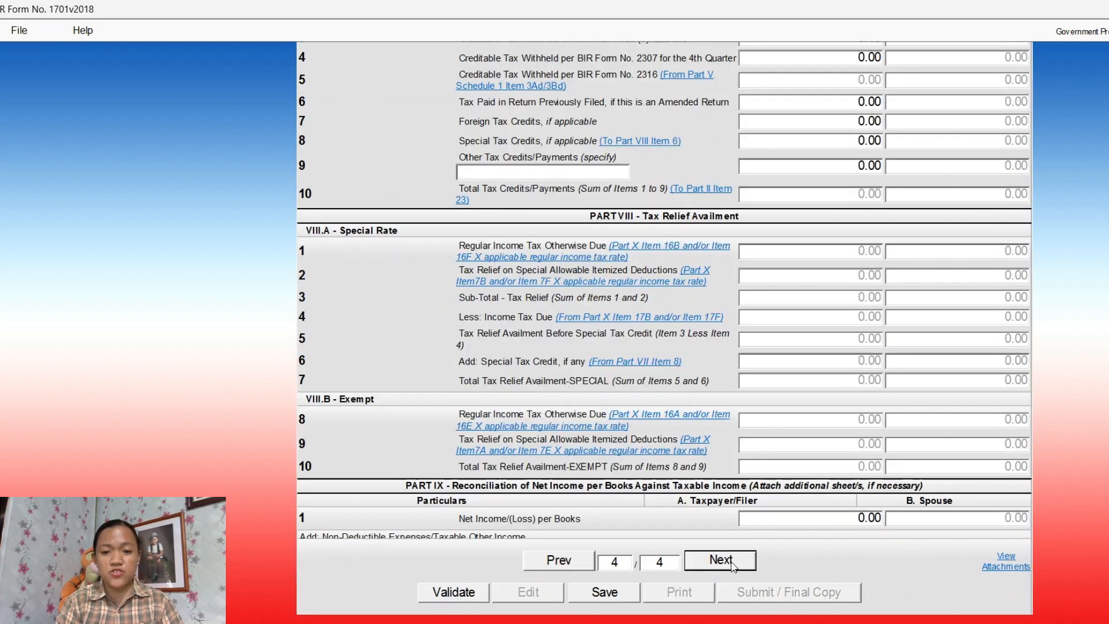
pyautogui.scroll(-5, 909, 213)
pyautogui.scroll(12, 910, 214)
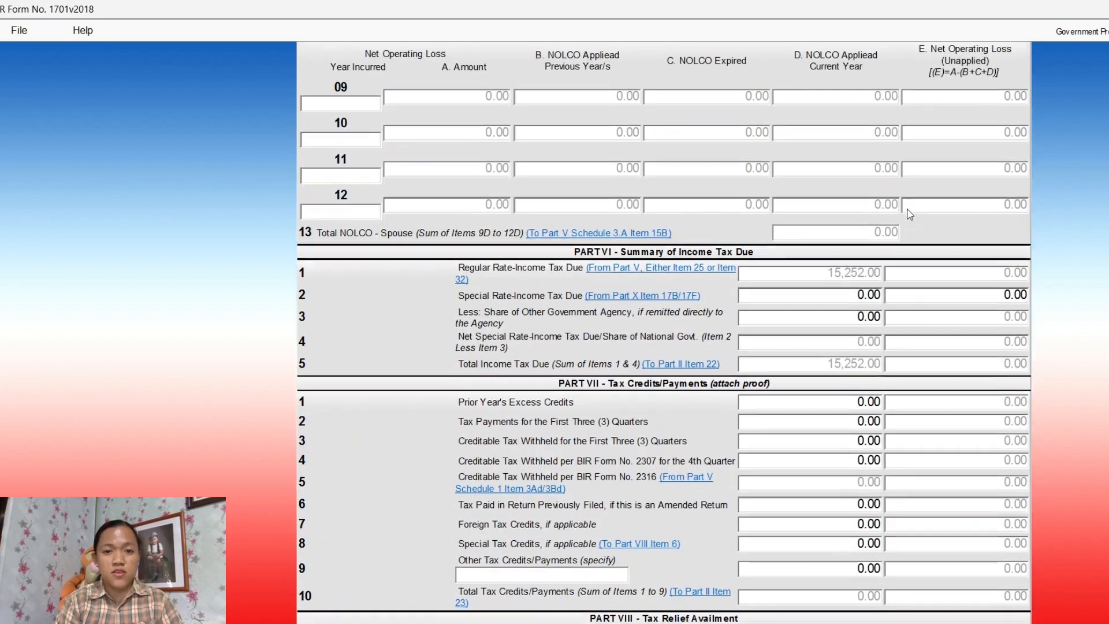
pyautogui.scroll(3, 910, 214)
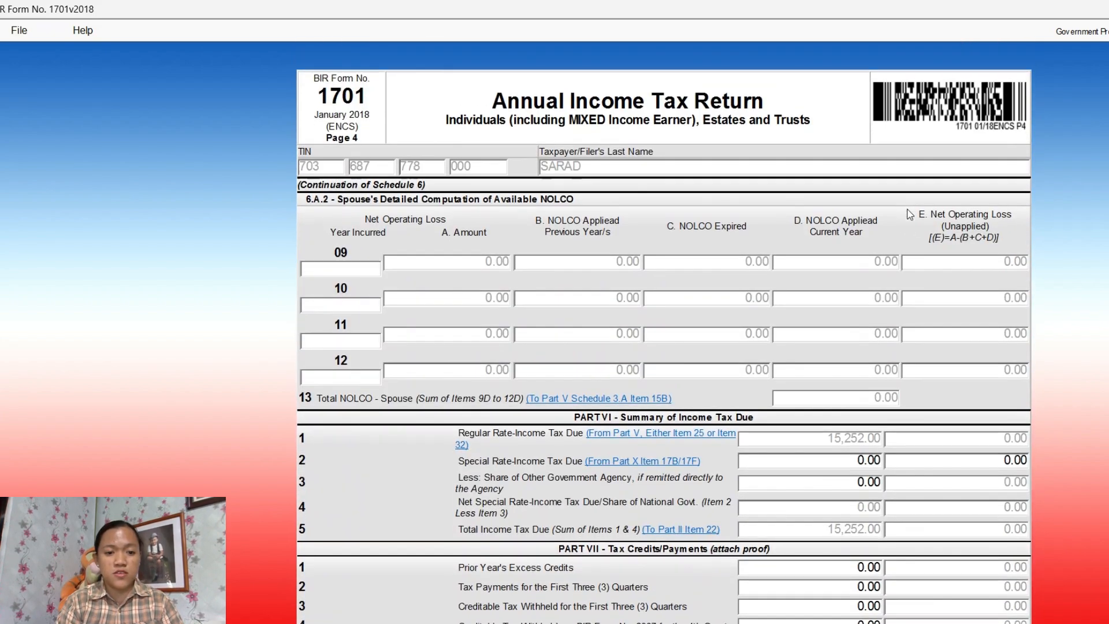
pyautogui.scroll(-8, 910, 214)
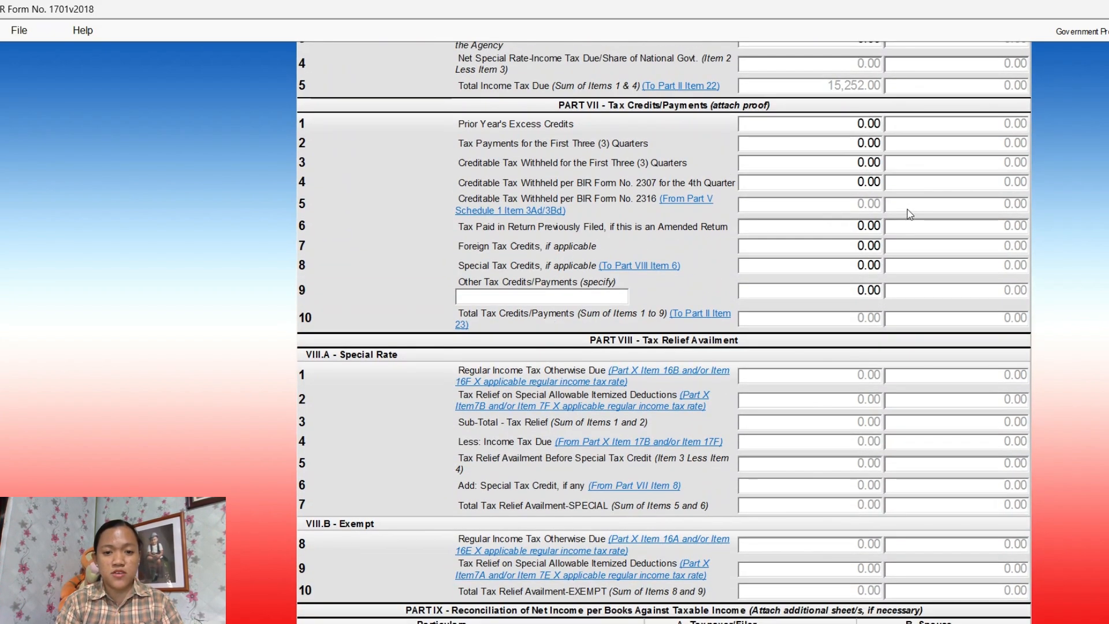
pyautogui.scroll(-5, 910, 213)
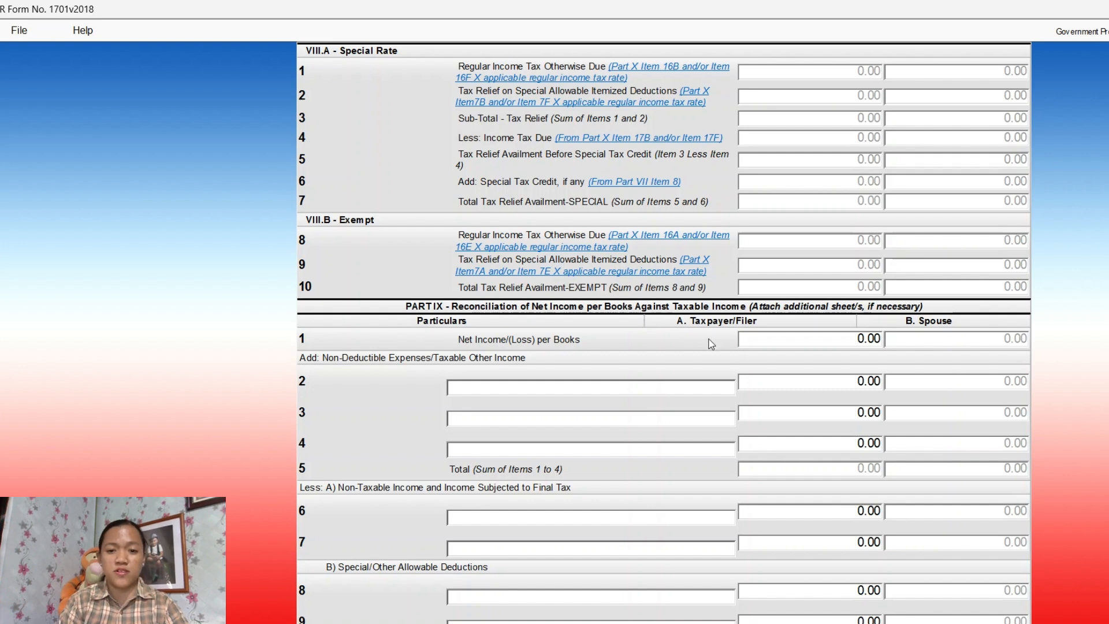
# Replace the 0.00 Part IX Net Income per Books with 351,679 in the Taxpayer column
pyautogui.click(792, 342)
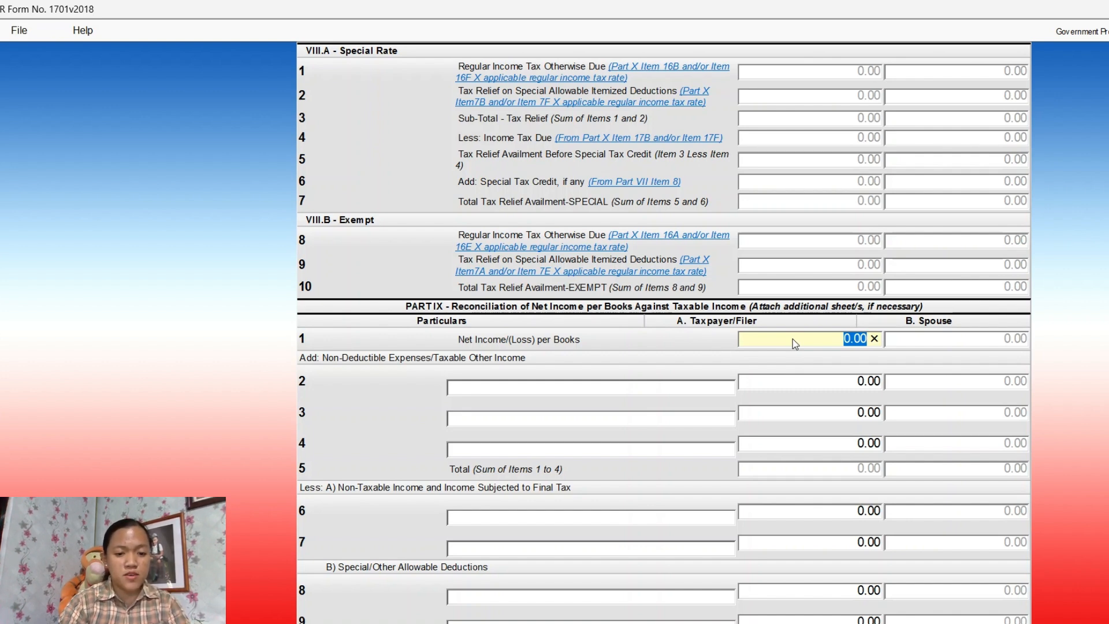
pyautogui.click(830, 341)
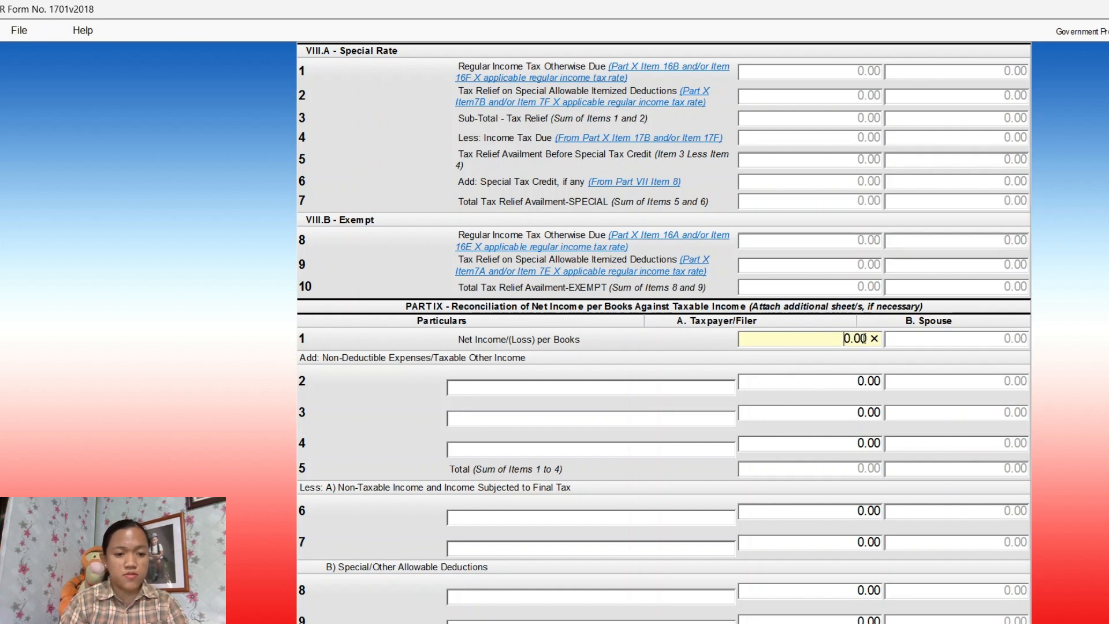
pyautogui.click(873, 341)
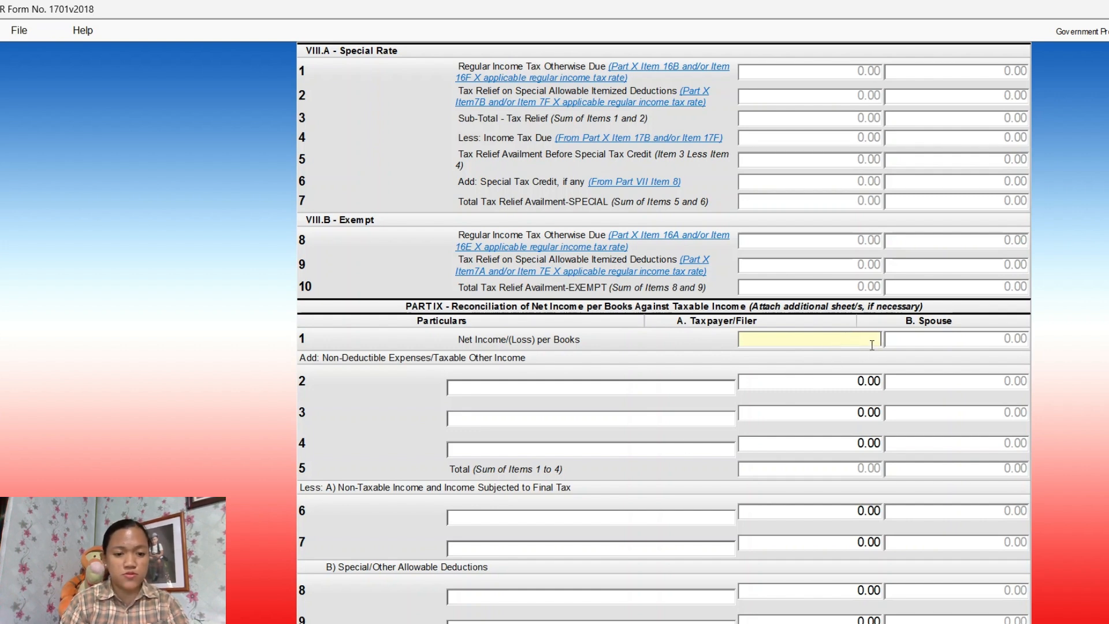
pyautogui.write('351')
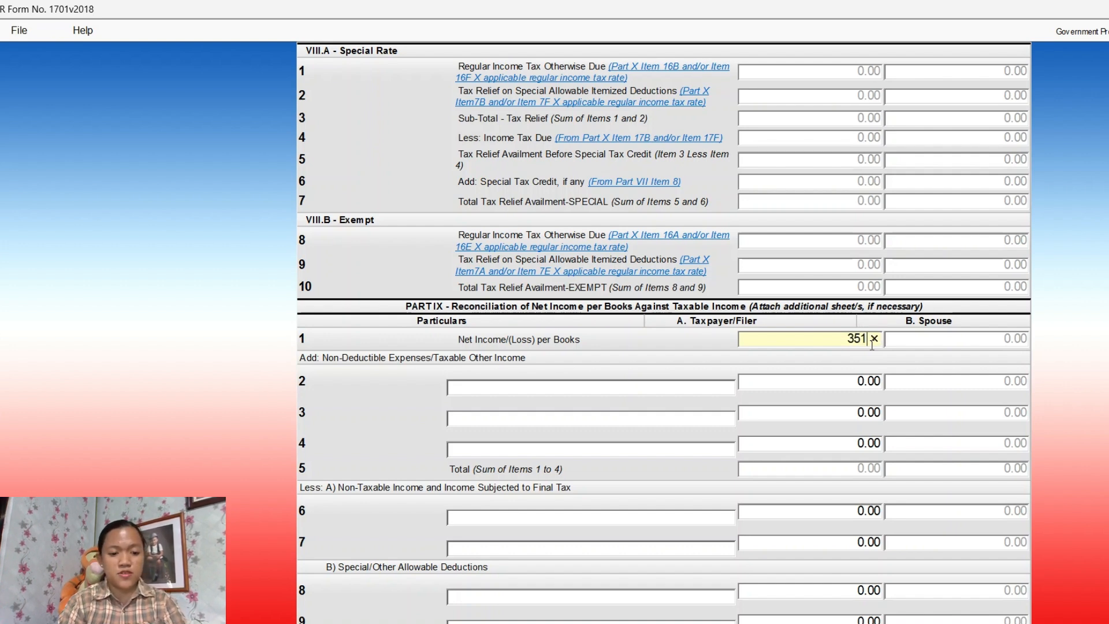
pyautogui.write('679')
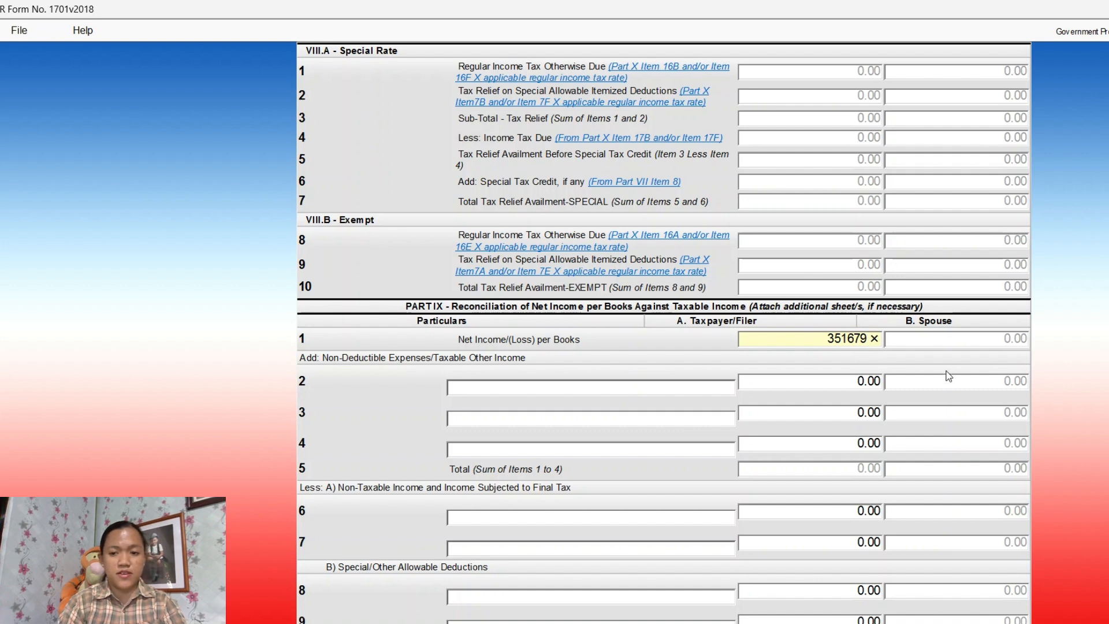
pyautogui.click(946, 371)
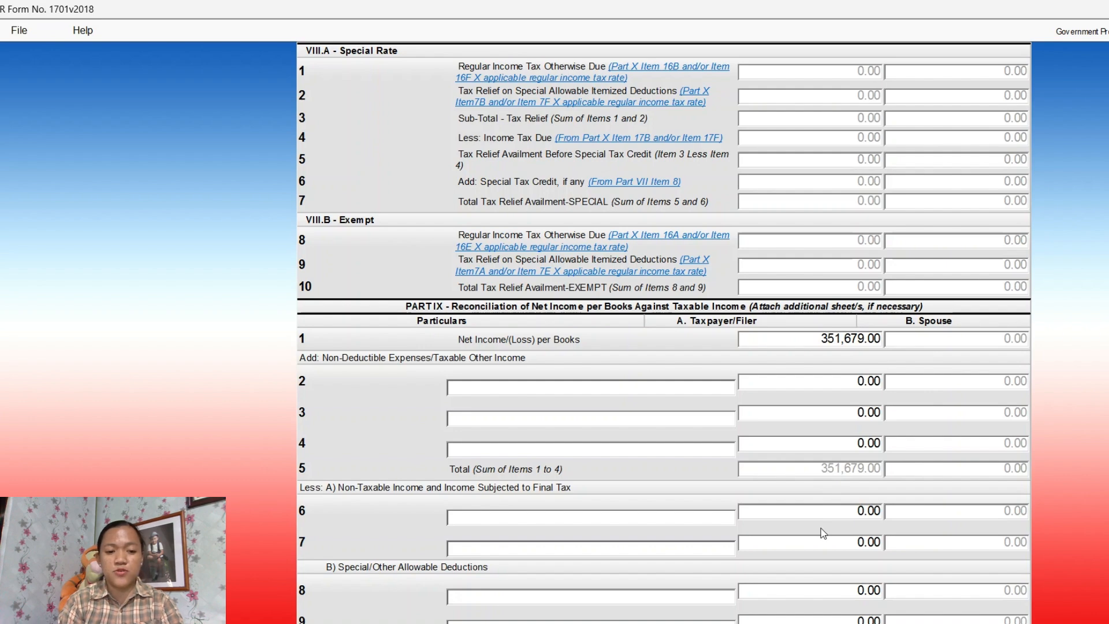
pyautogui.scroll(-4, 820, 528)
pyautogui.scroll(3, 820, 528)
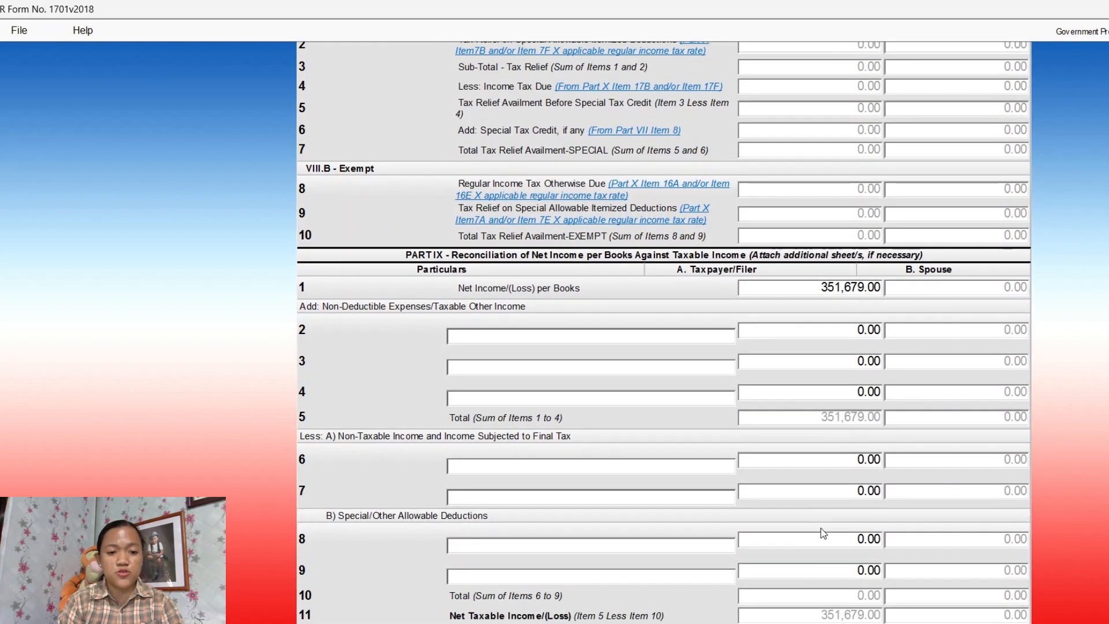
pyautogui.scroll(-3, 820, 527)
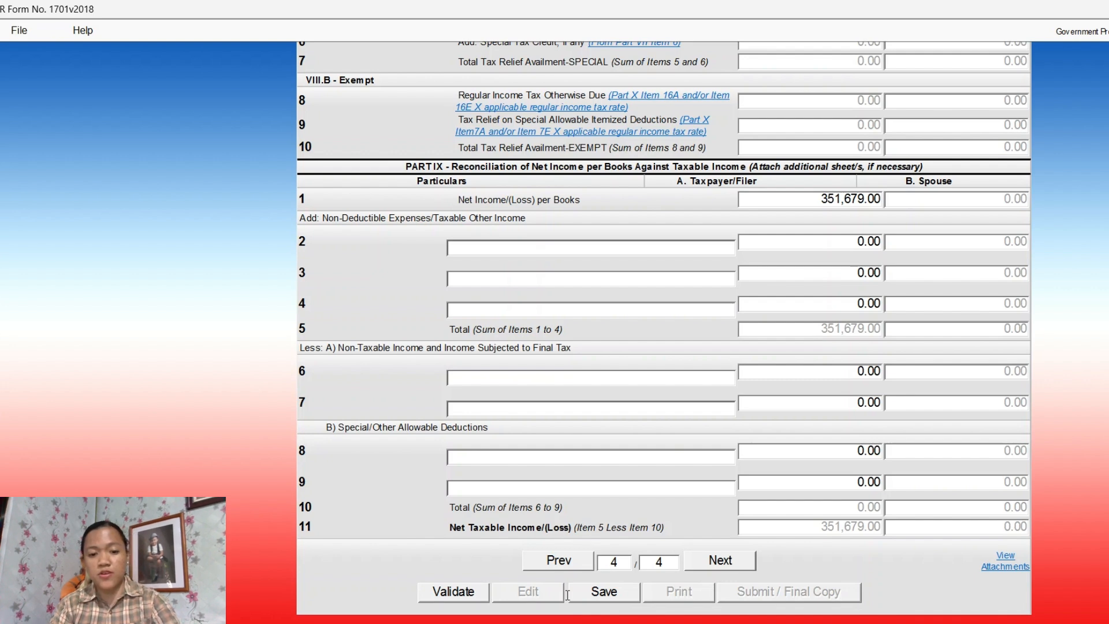
# Go back to page 1 and validate Form 1701, leaving 15,252.00 aggregate amount payable
pyautogui.click(558, 560)
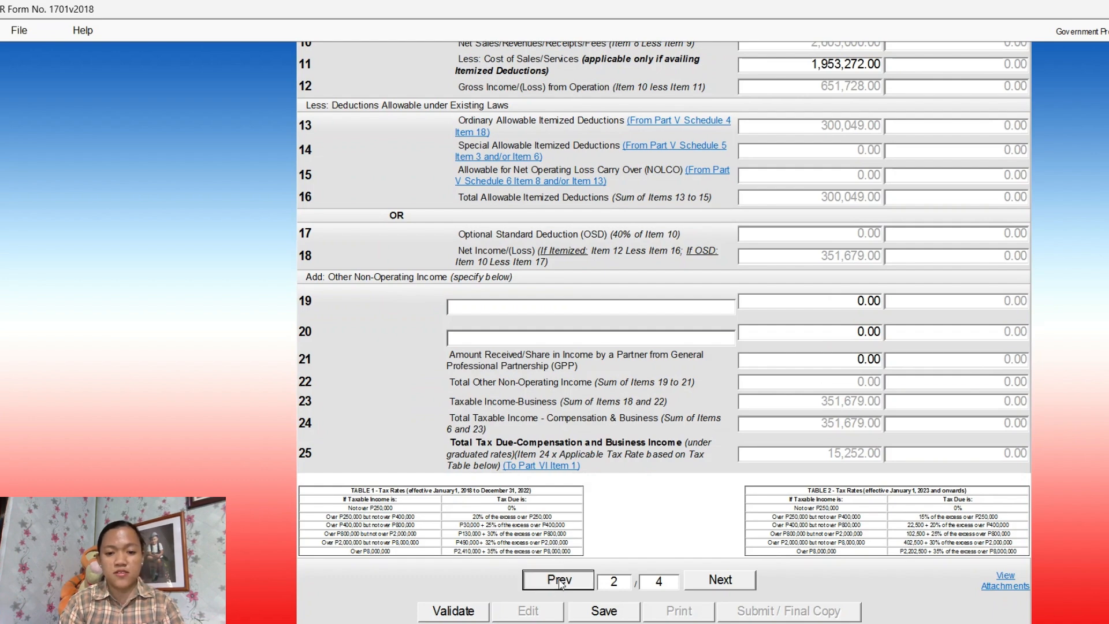
pyautogui.click(559, 581)
pyautogui.scroll(5, 670, 336)
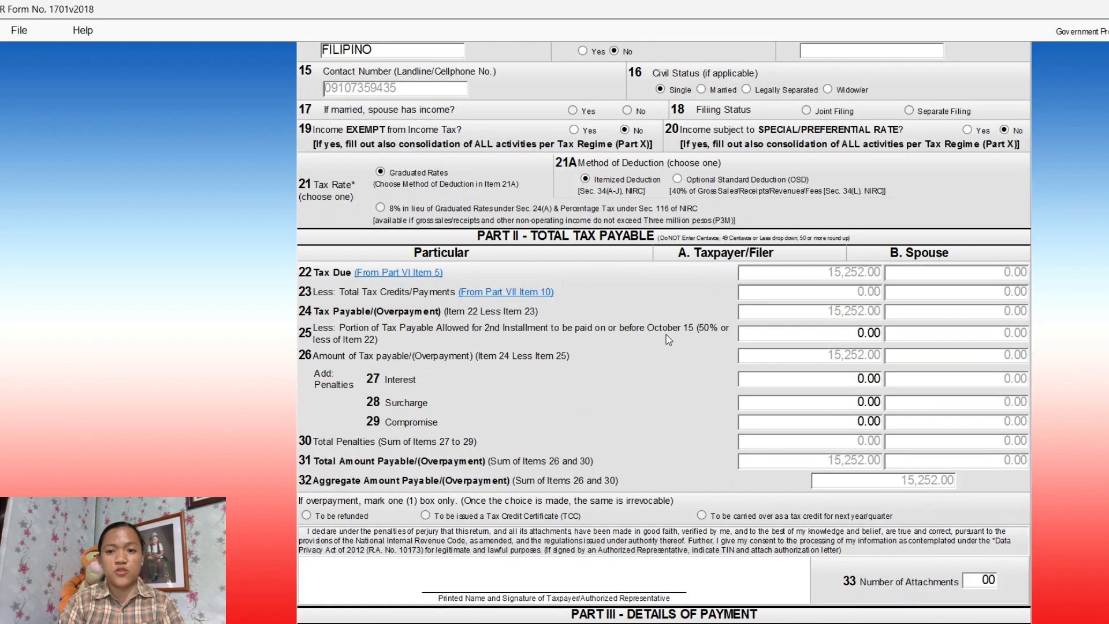
pyautogui.scroll(-2, 667, 334)
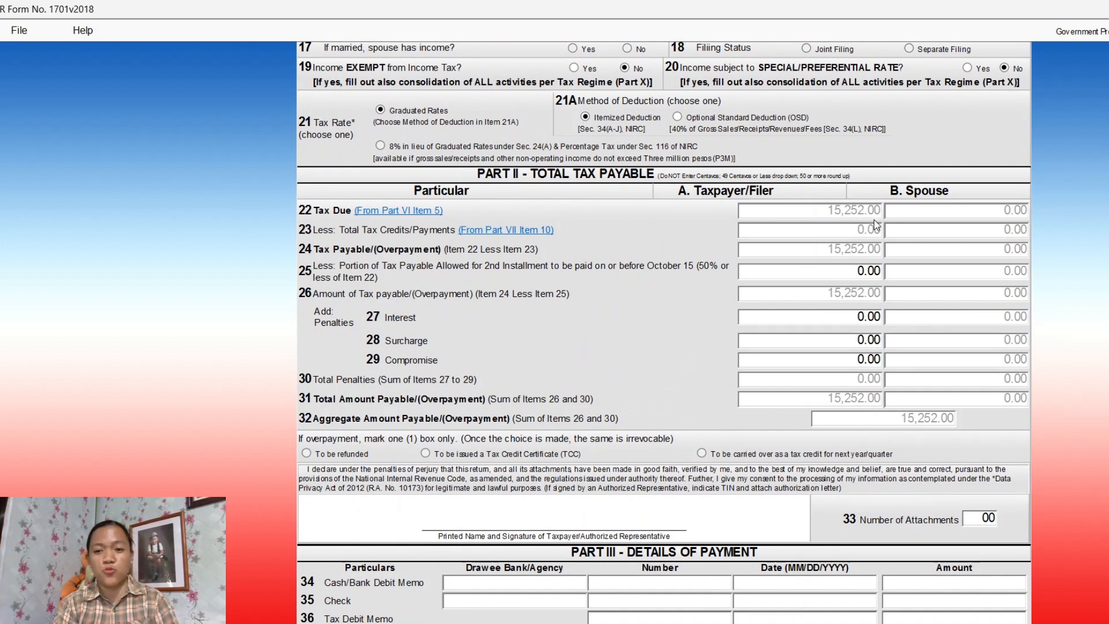
pyautogui.scroll(-6, 837, 369)
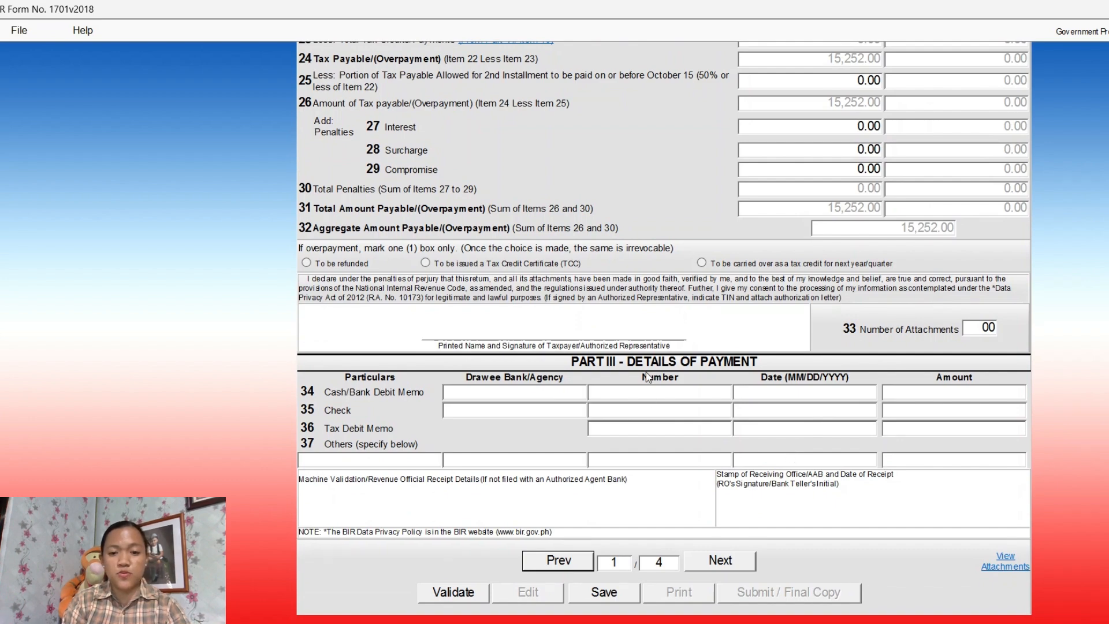
pyautogui.scroll(10, 647, 375)
pyautogui.scroll(3, 649, 377)
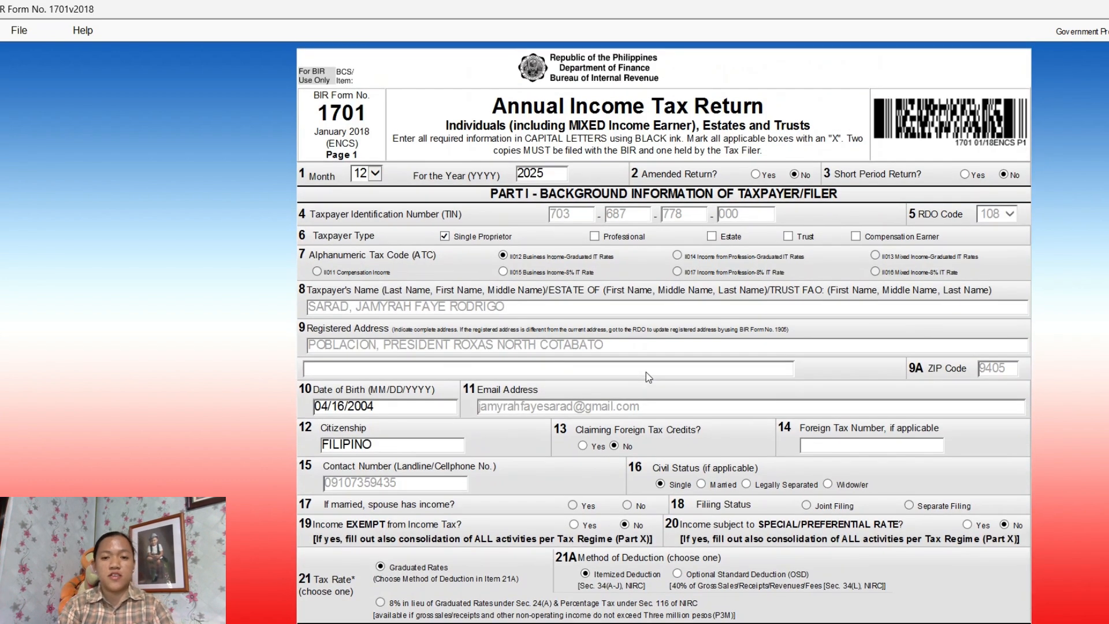
pyautogui.scroll(-13, 650, 307)
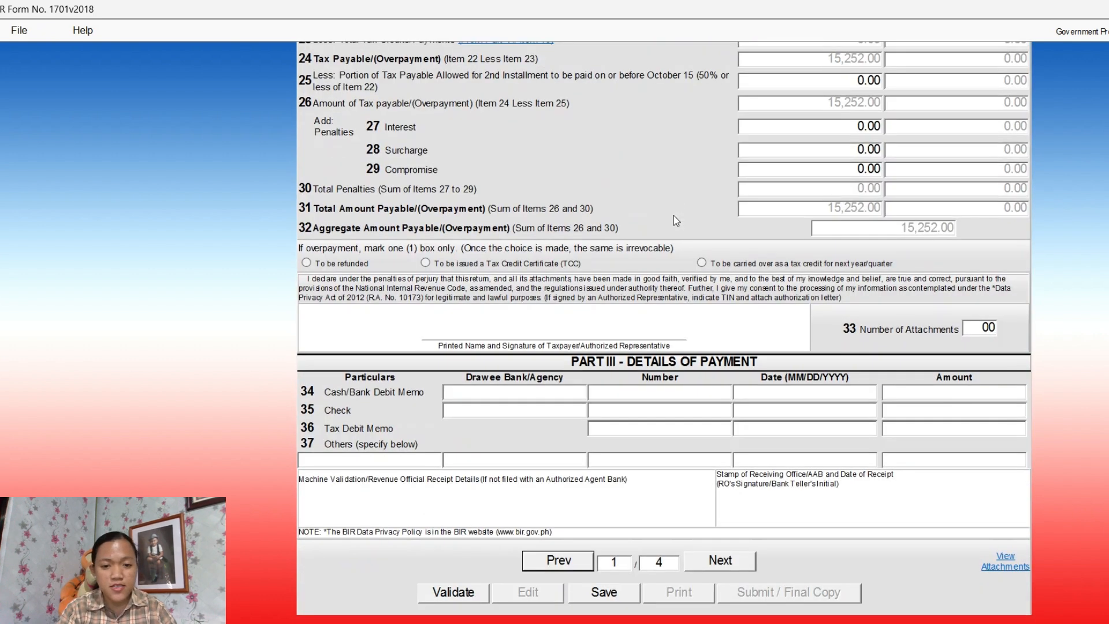
pyautogui.click(467, 602)
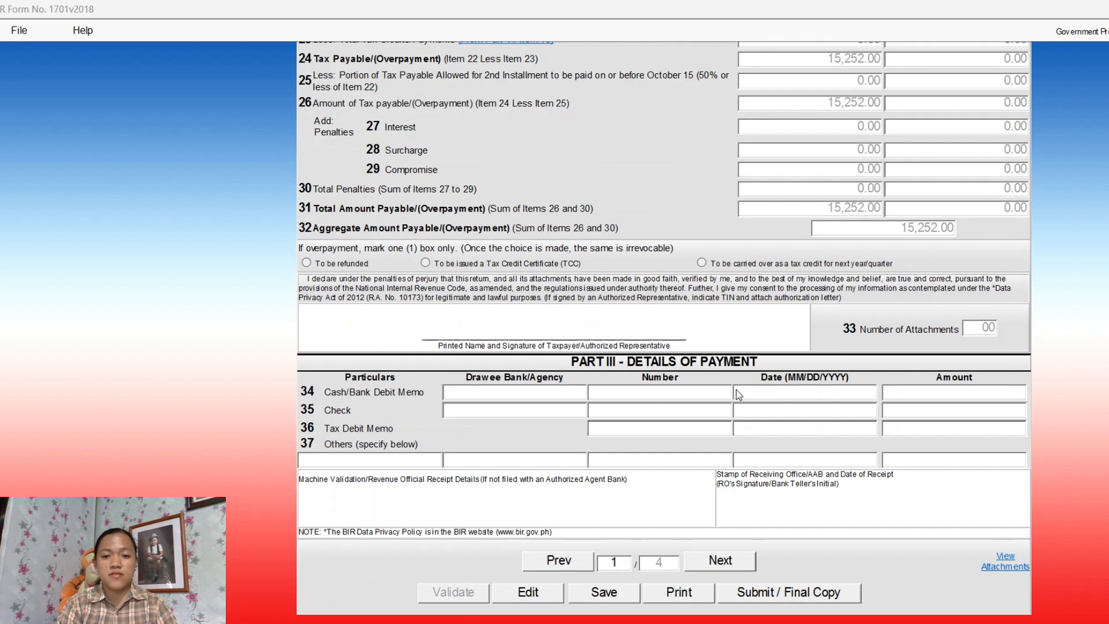
# Save the validated Form 1701 and dismiss the save confirmation
pyautogui.click(621, 603)
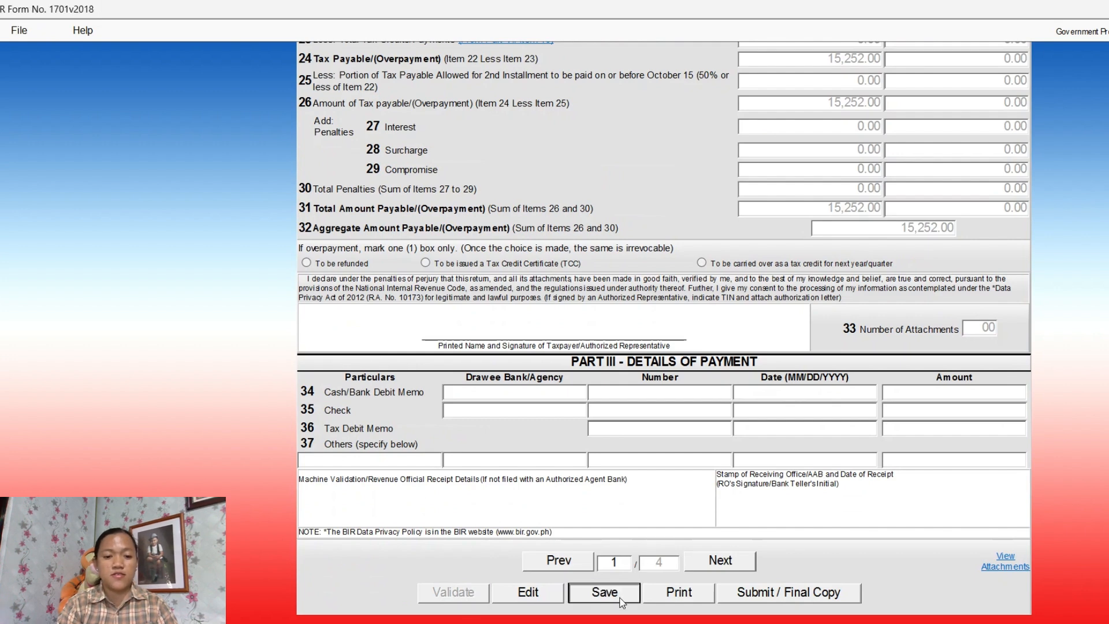
pyautogui.click(700, 386)
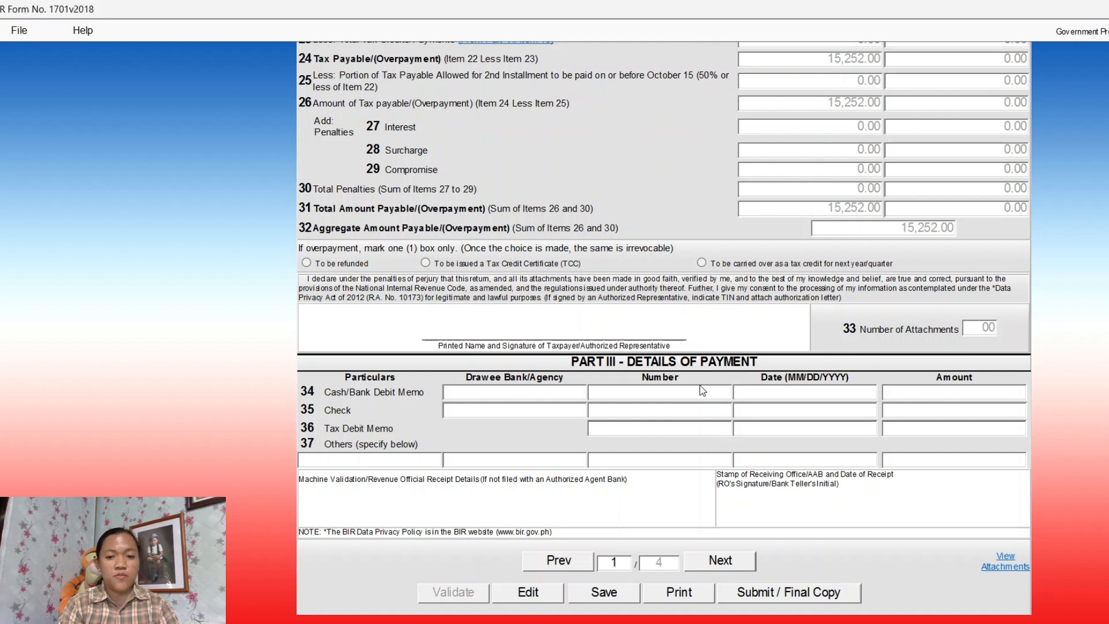
pyautogui.click(20, 34)
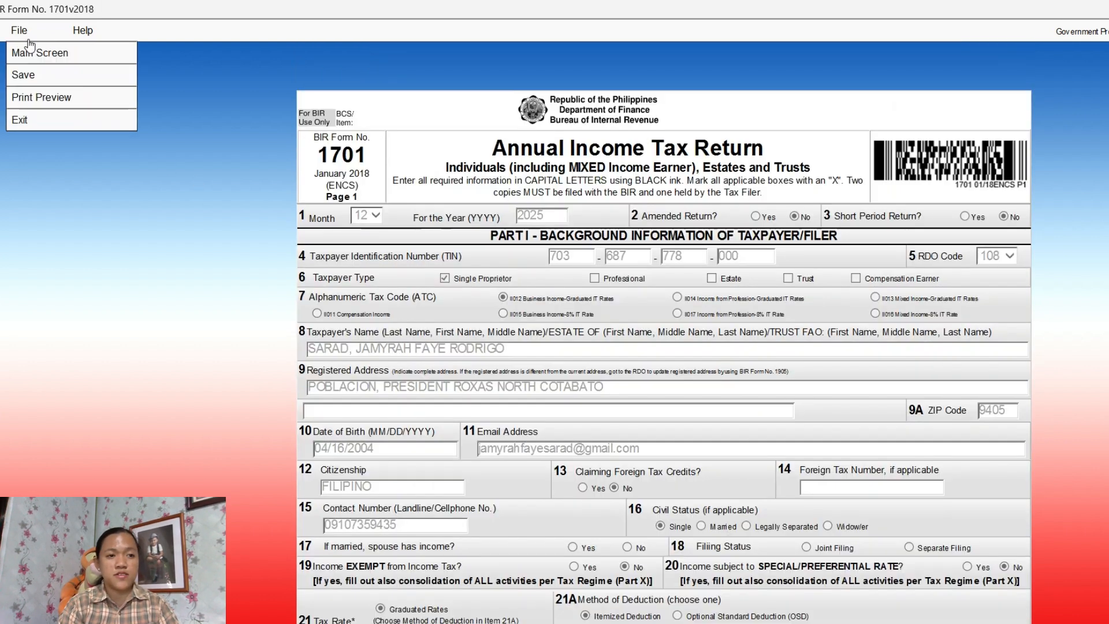
pyautogui.click(68, 57)
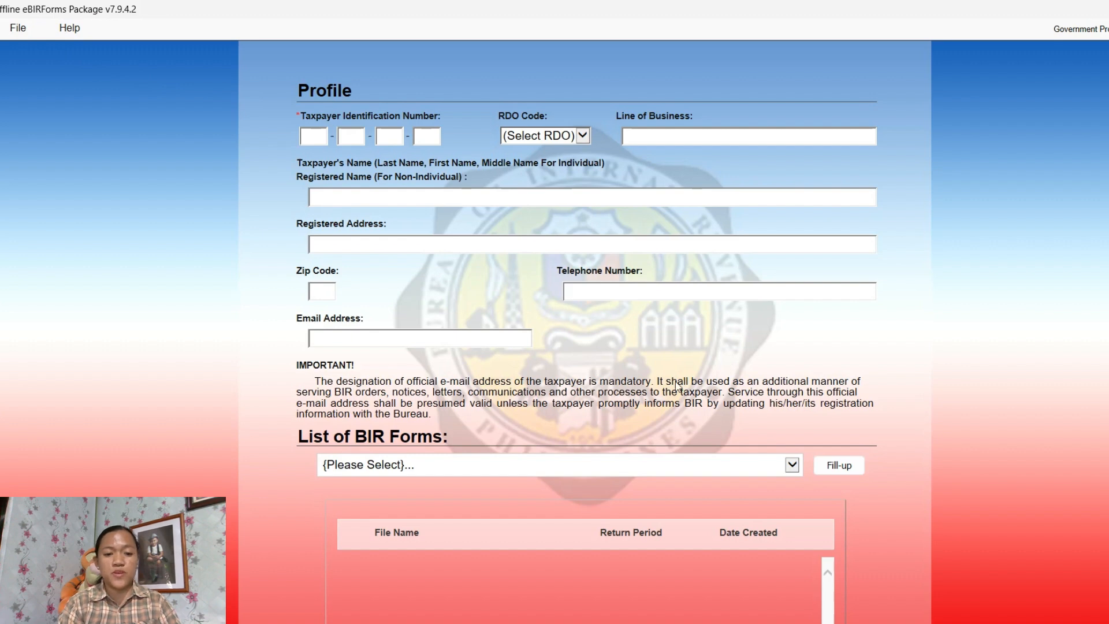
pyautogui.scroll(-3, 679, 414)
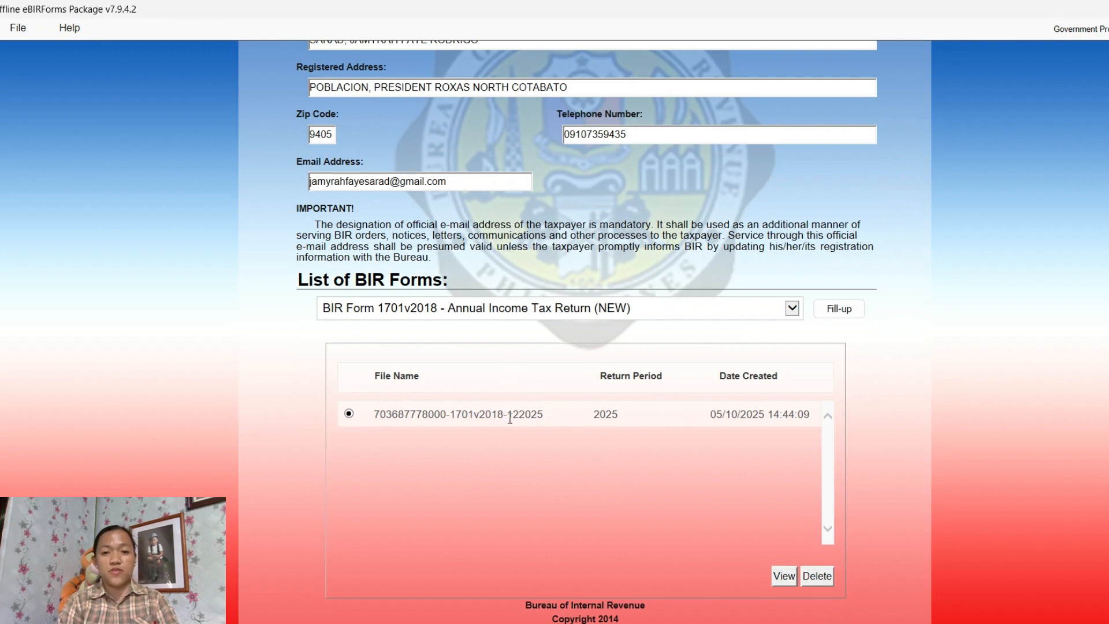
pyautogui.scroll(-1, 511, 429)
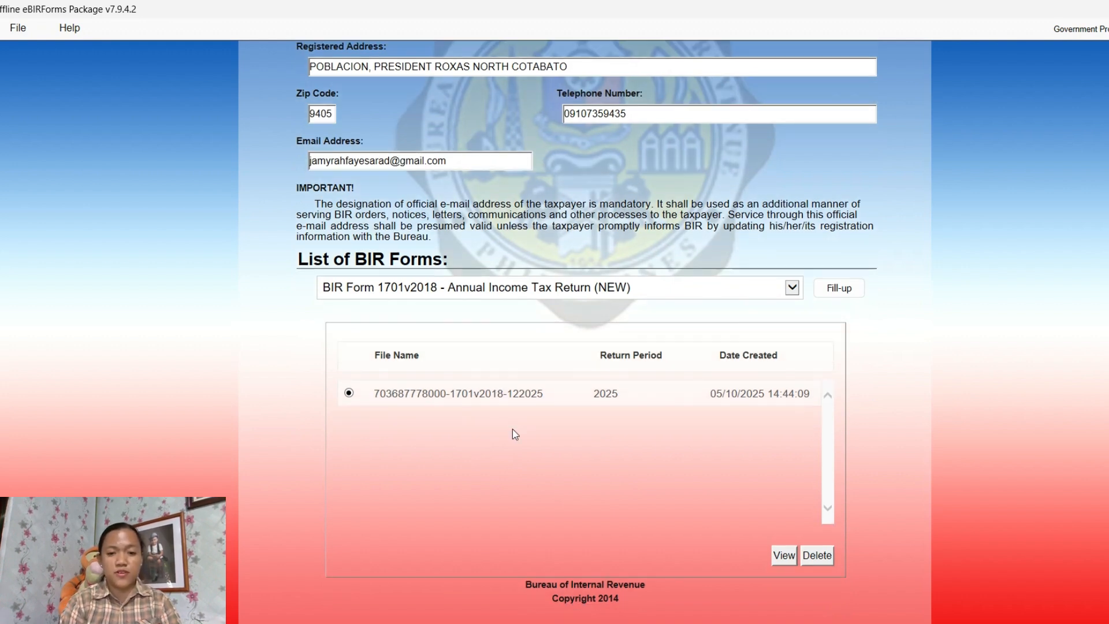
pyautogui.scroll(3, 512, 429)
pyautogui.scroll(-3, 512, 428)
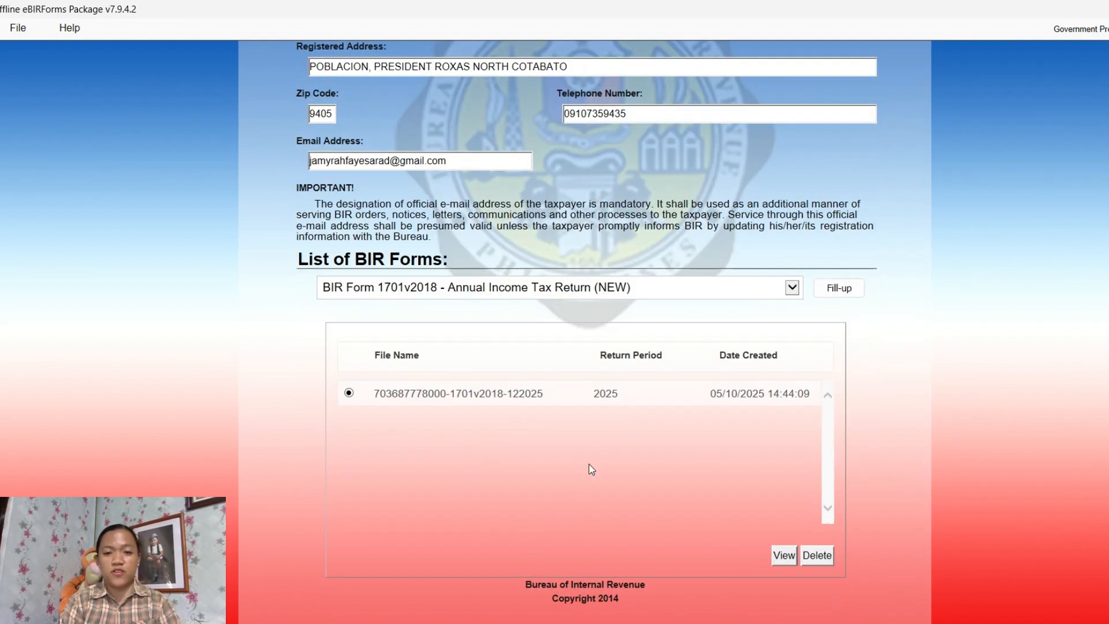
pyautogui.scroll(3, 785, 288)
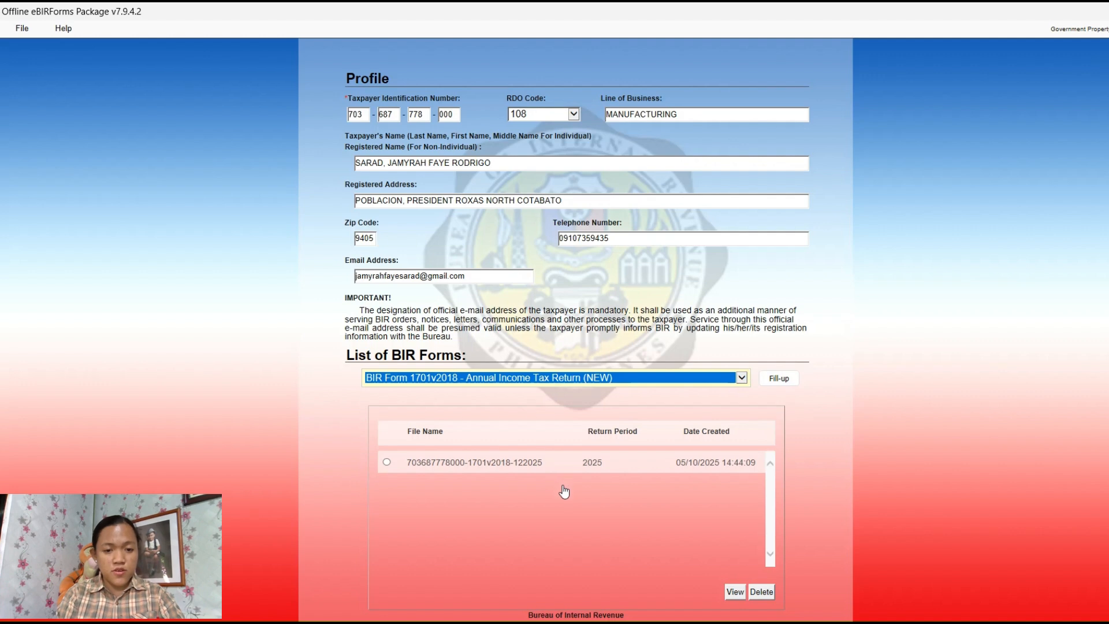
# Choose BIR Form 2551Qv2018 from the List of BIR Forms and open a blank form
pyautogui.click(601, 484)
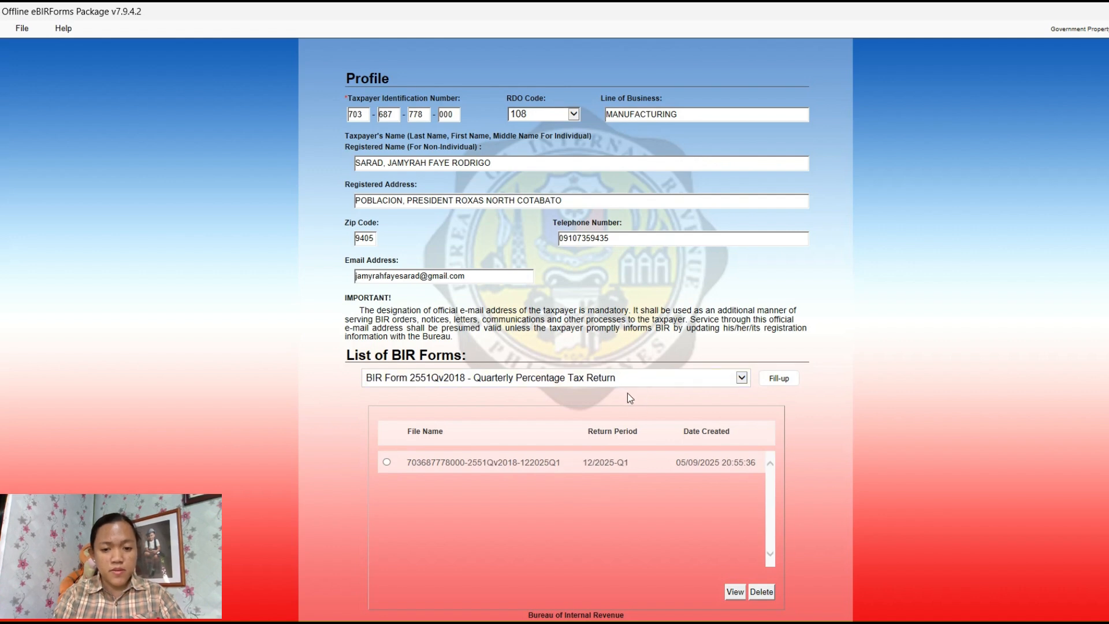
pyautogui.click(779, 383)
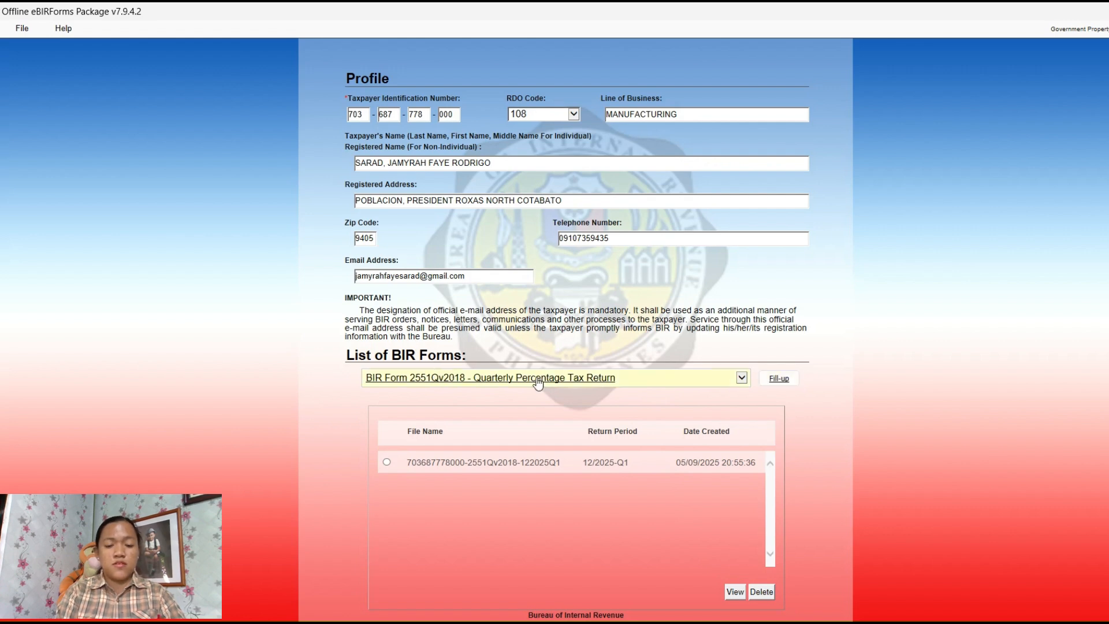
pyautogui.click(779, 380)
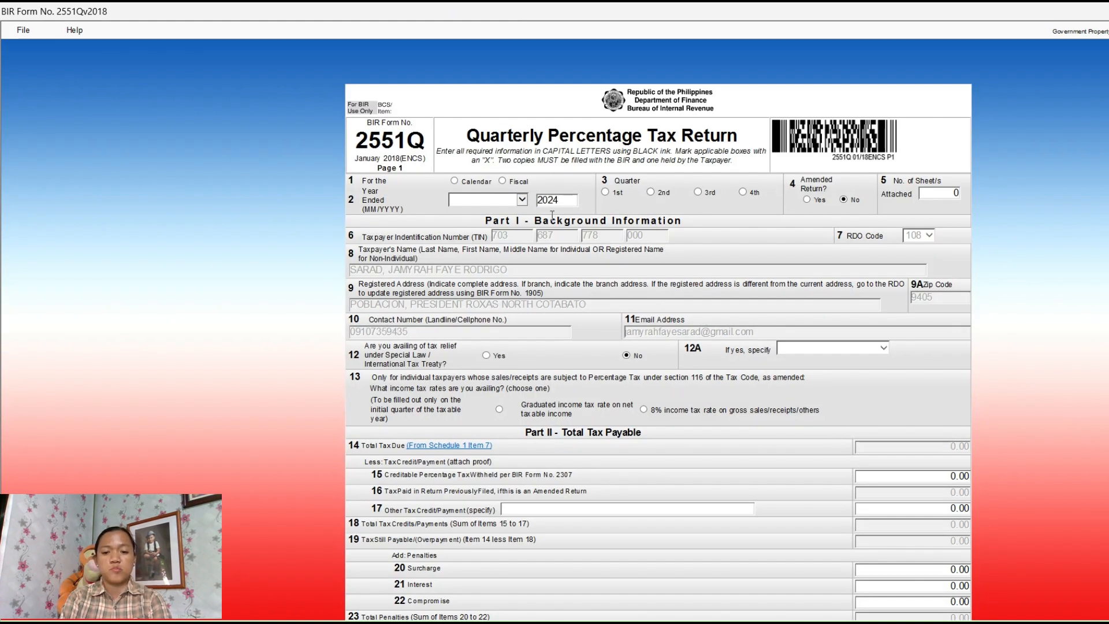
# Choose calendar year ending December 2025 and graduated income tax rates in item 13, then advance to page 2
pyautogui.click(456, 182)
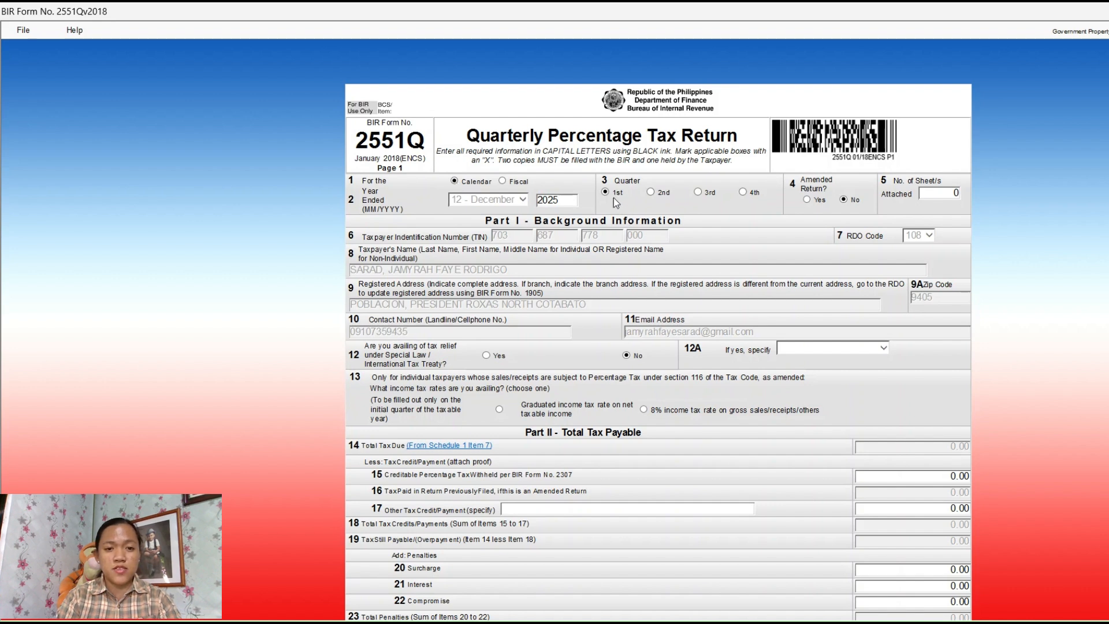
pyautogui.scroll(-4, 757, 263)
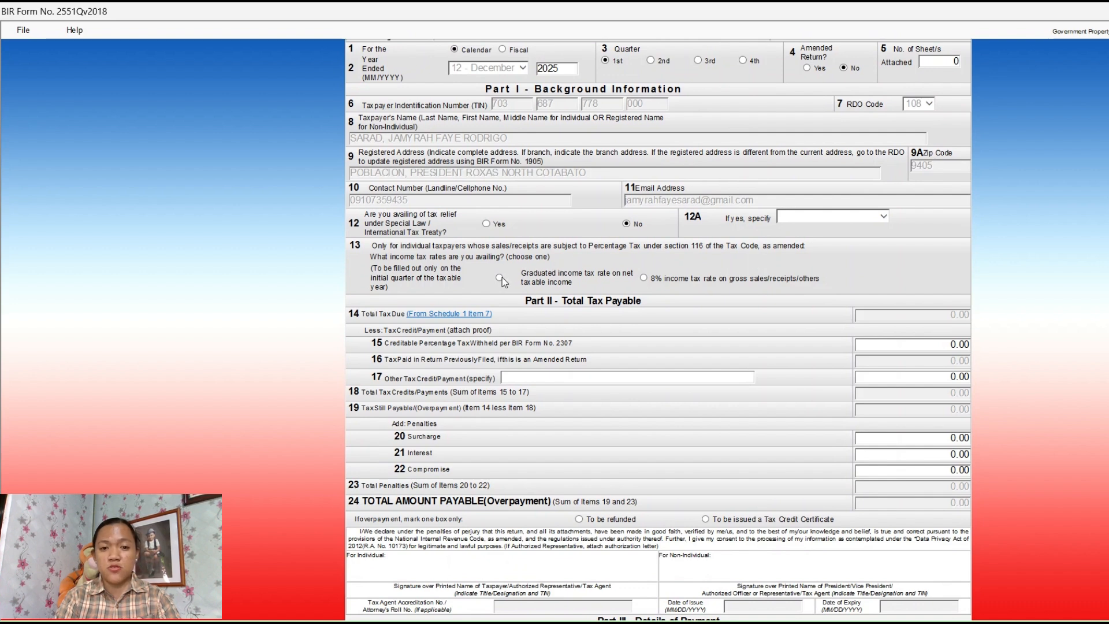
pyautogui.click(499, 277)
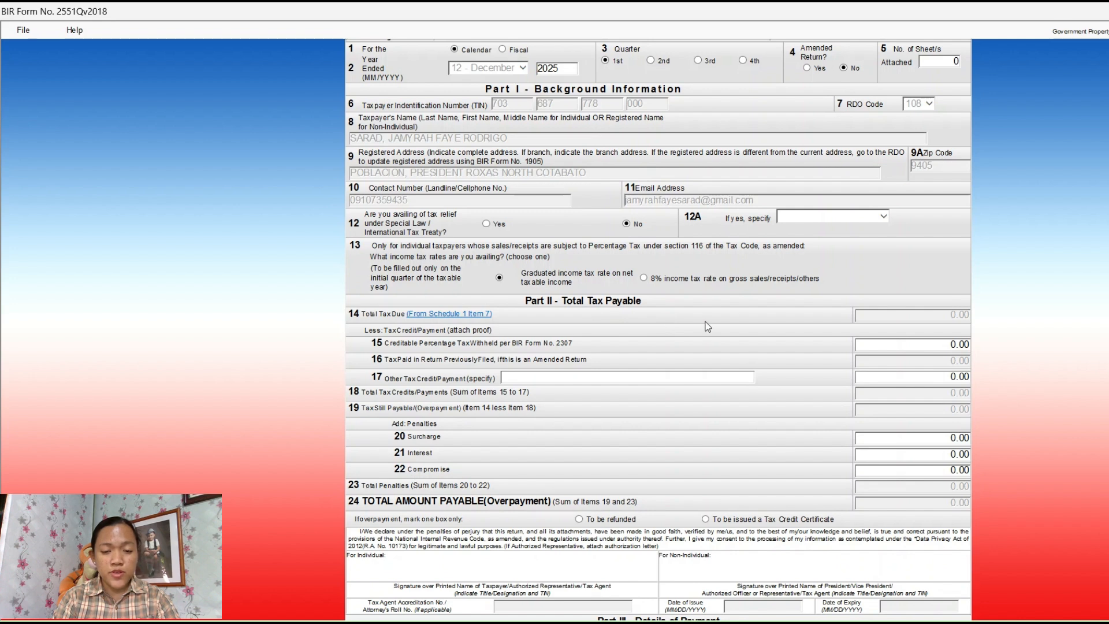
pyautogui.scroll(3, 780, 261)
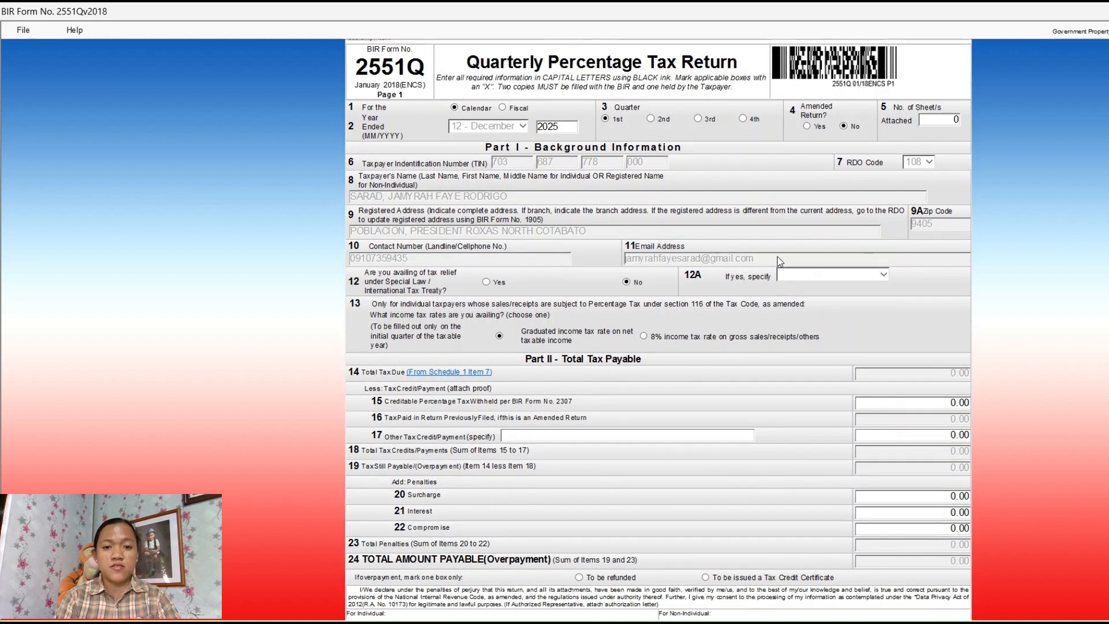
pyautogui.scroll(2, 780, 261)
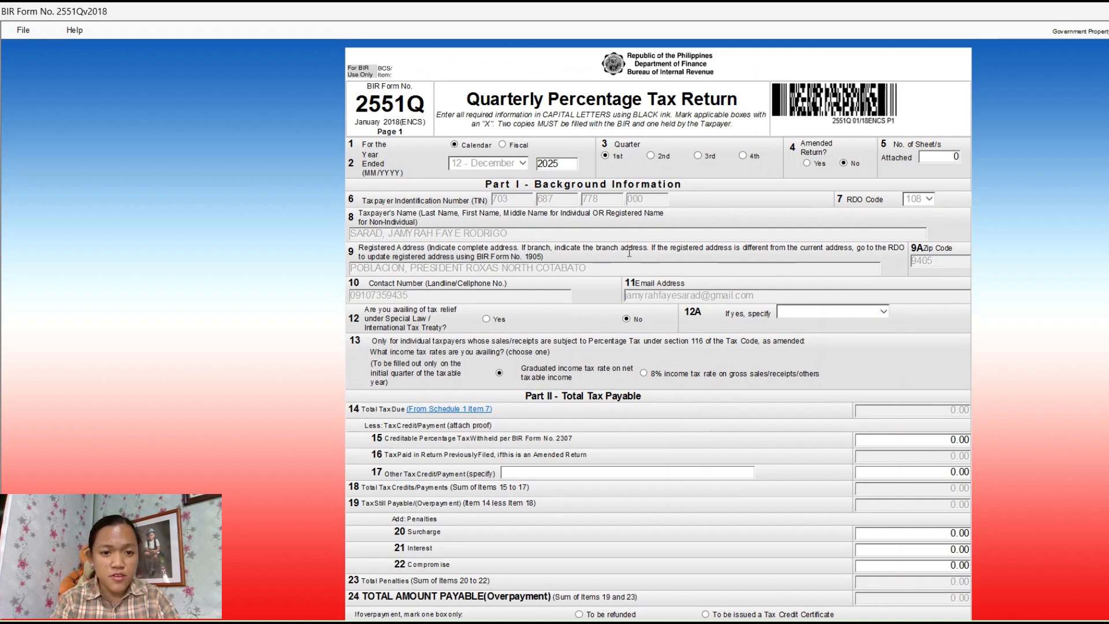
pyautogui.scroll(-15, 655, 332)
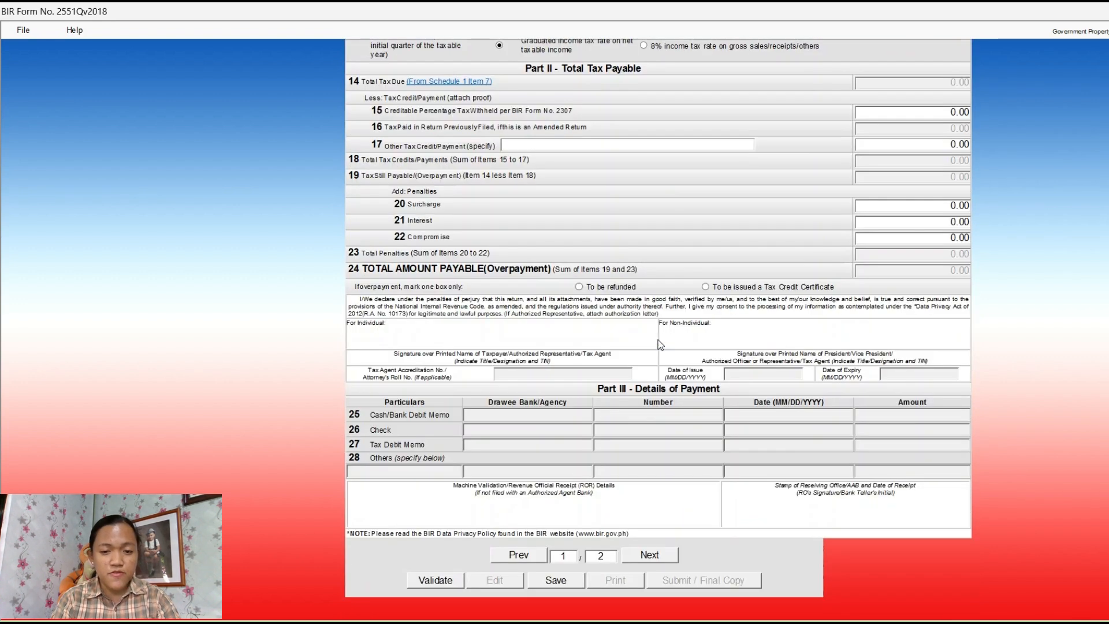
pyautogui.click(664, 553)
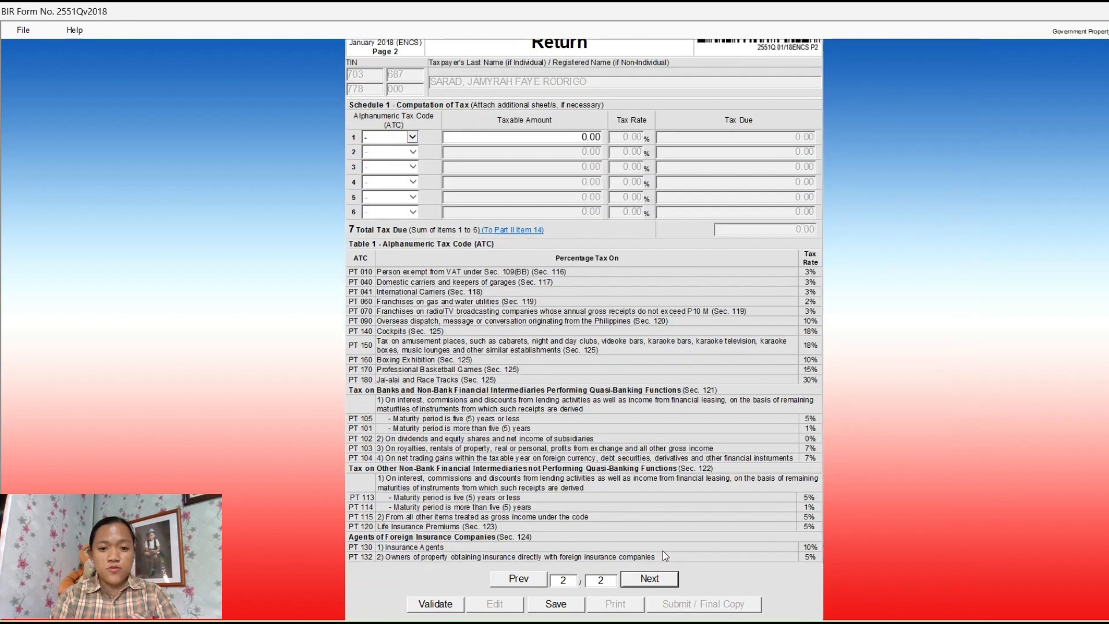
# Set Schedule 1 row 1 to ATC PT 010 with taxable amount 2,605,000.00, giving 78,150.00 tax due
pyautogui.scroll(4, 628, 296)
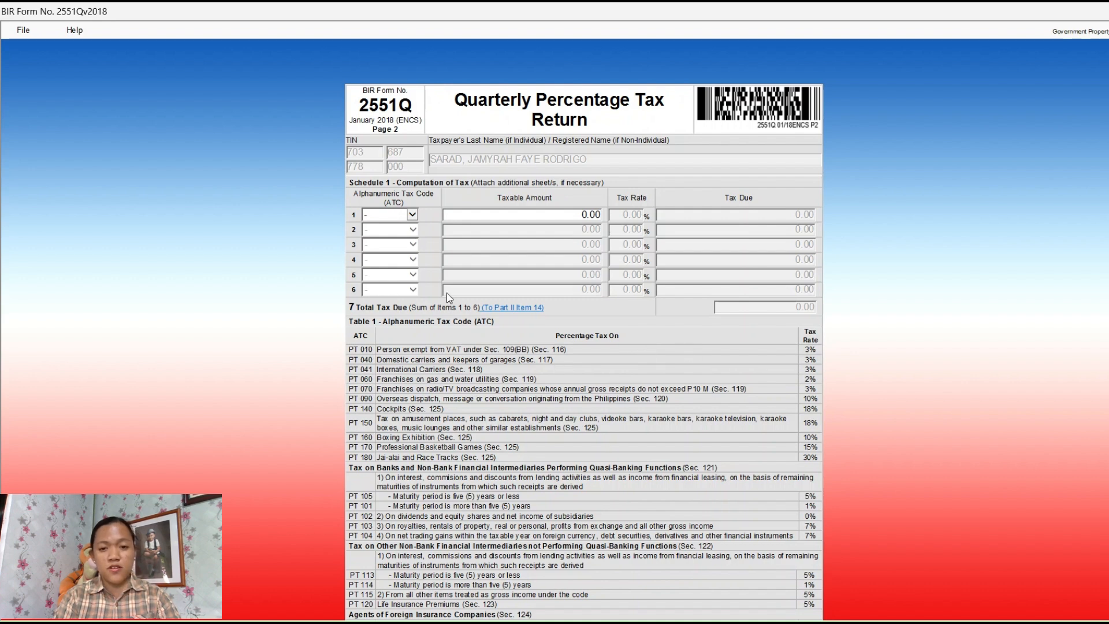
pyautogui.click(413, 219)
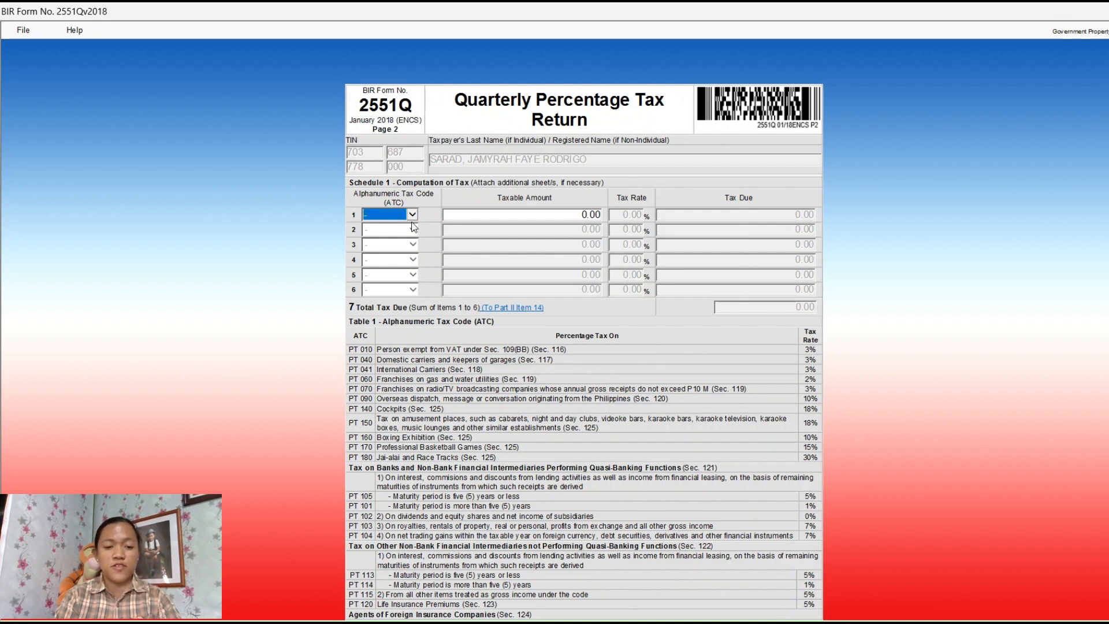
pyautogui.press('Down')
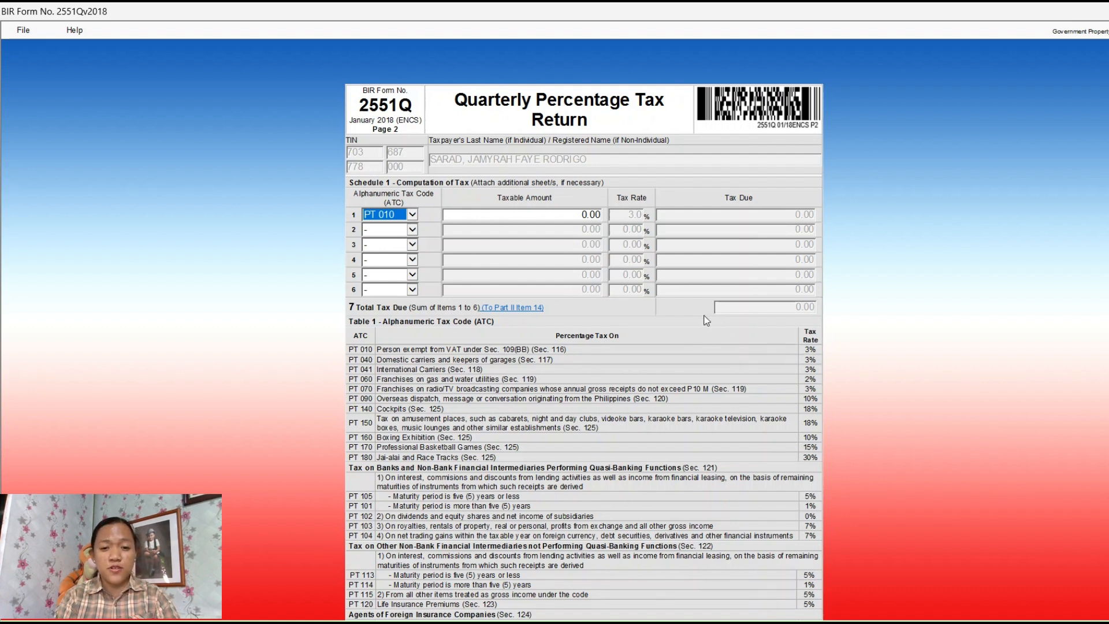
pyautogui.click(559, 216)
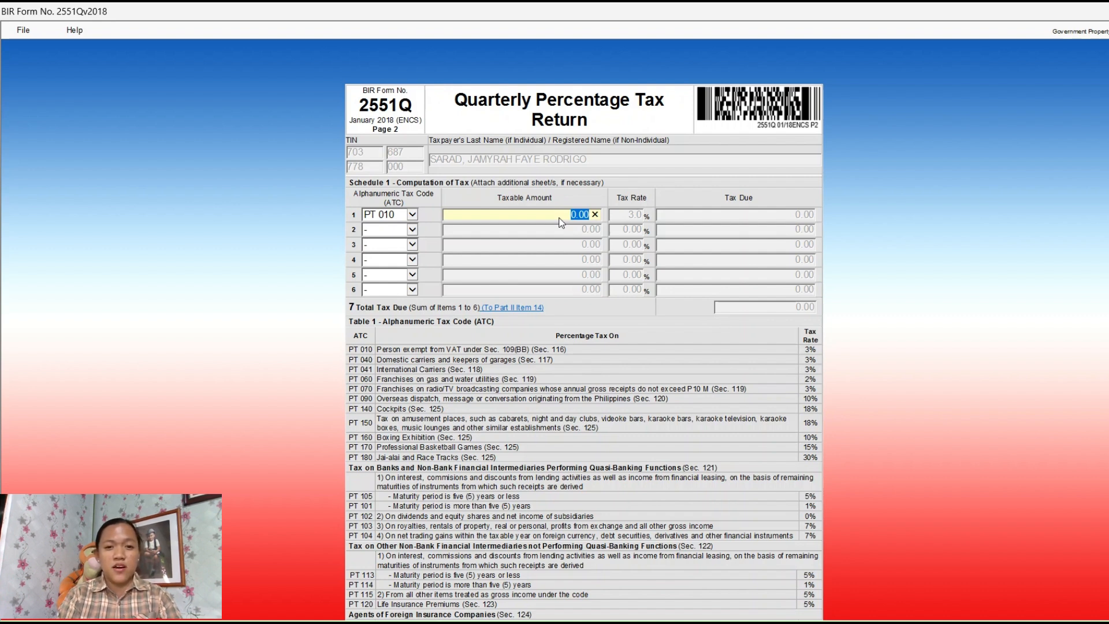
pyautogui.write('26')
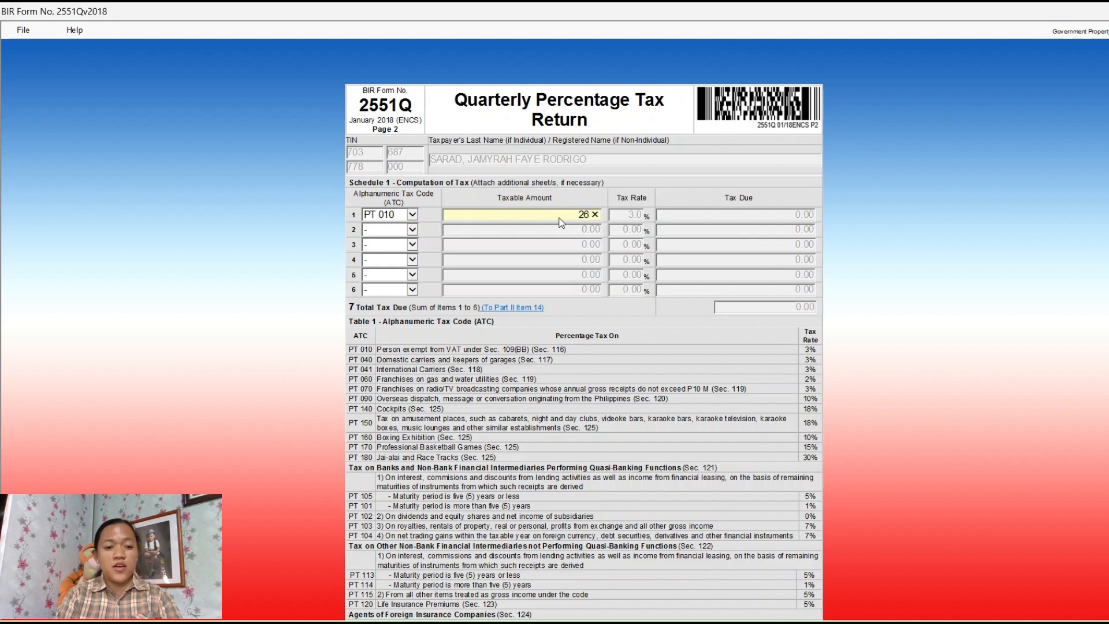
pyautogui.write('05000')
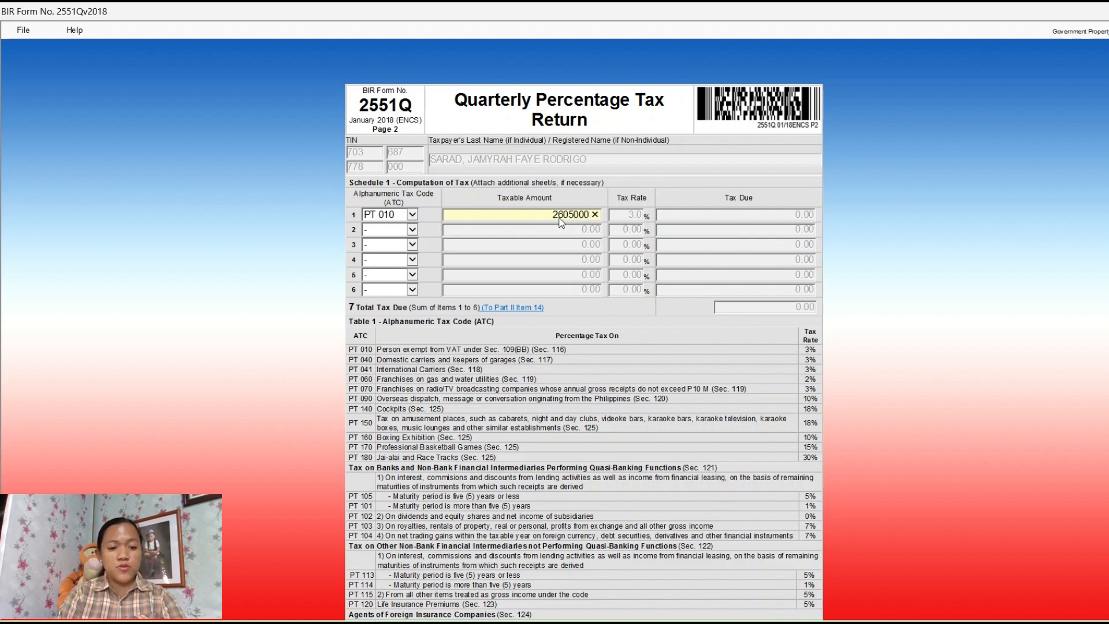
pyautogui.press('Tab')
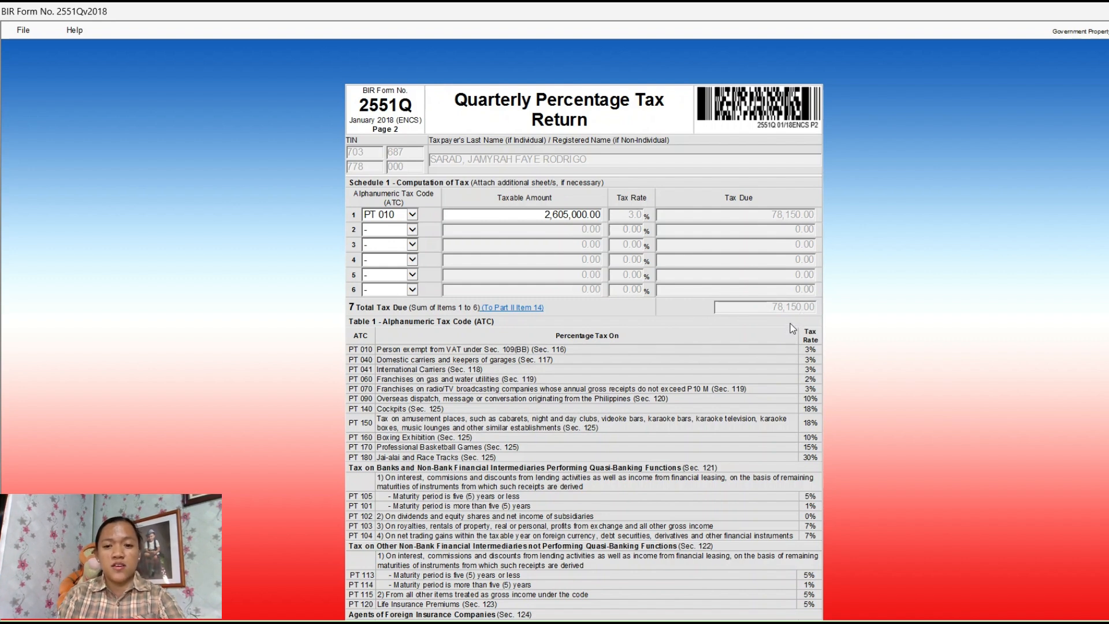
# Back on page 1, validate the 2551Q return with 78,150.00 total payable and save it
pyautogui.scroll(-3, 750, 313)
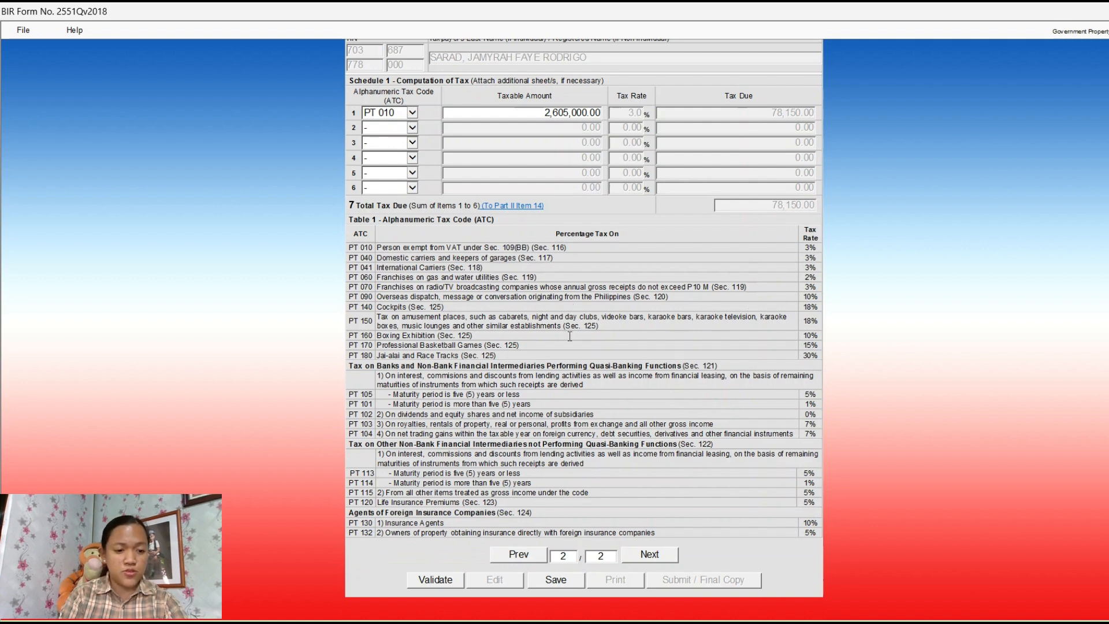
pyautogui.click(530, 554)
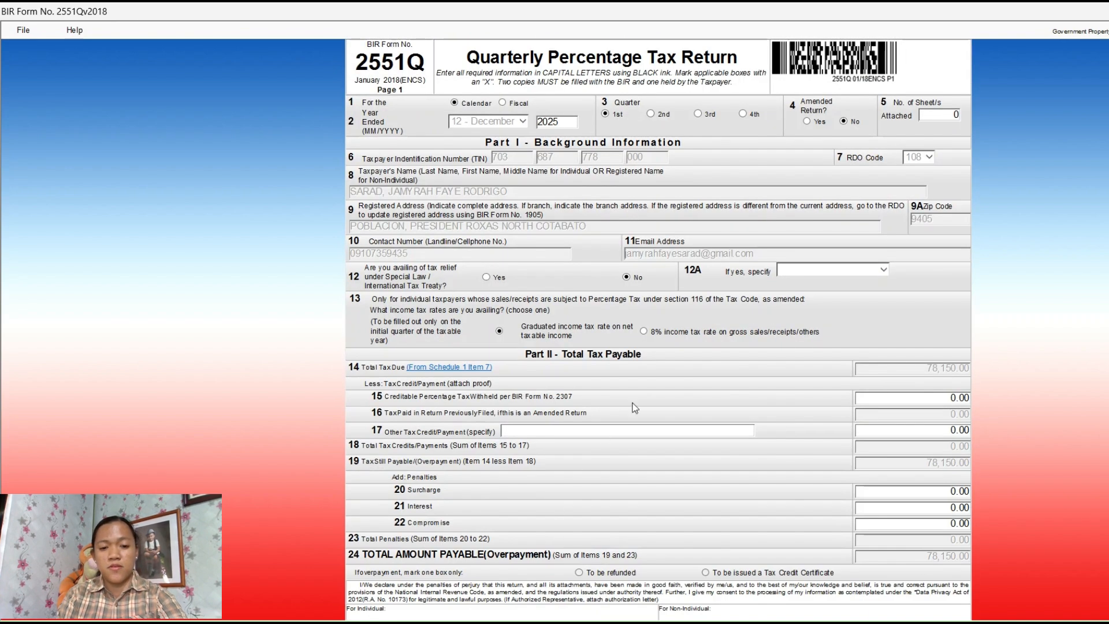
pyautogui.scroll(-5, 582, 509)
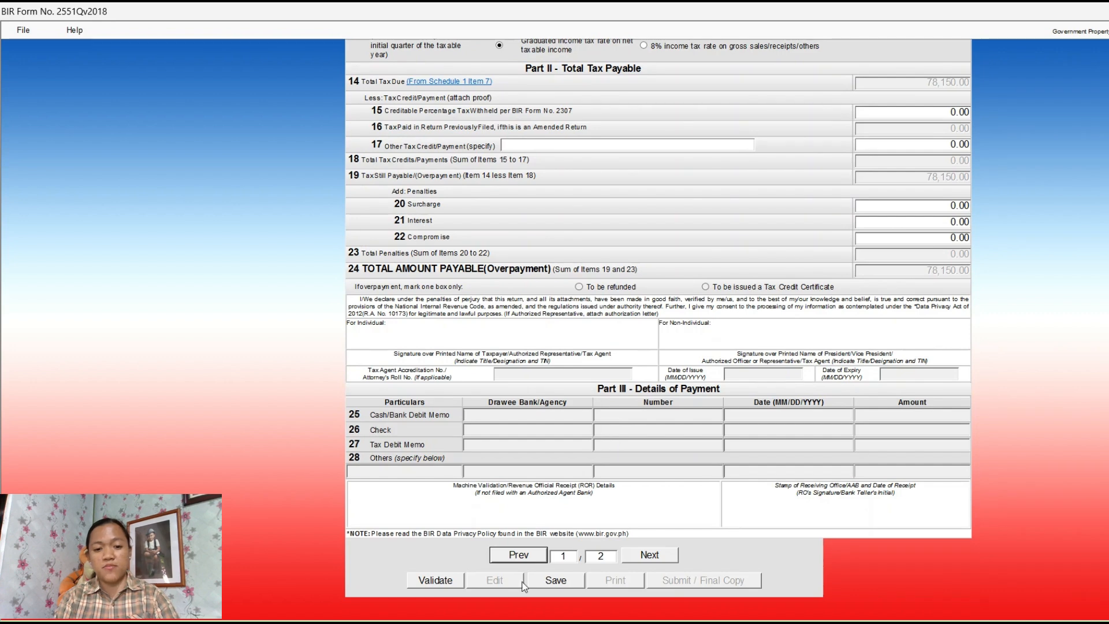
pyautogui.click(451, 585)
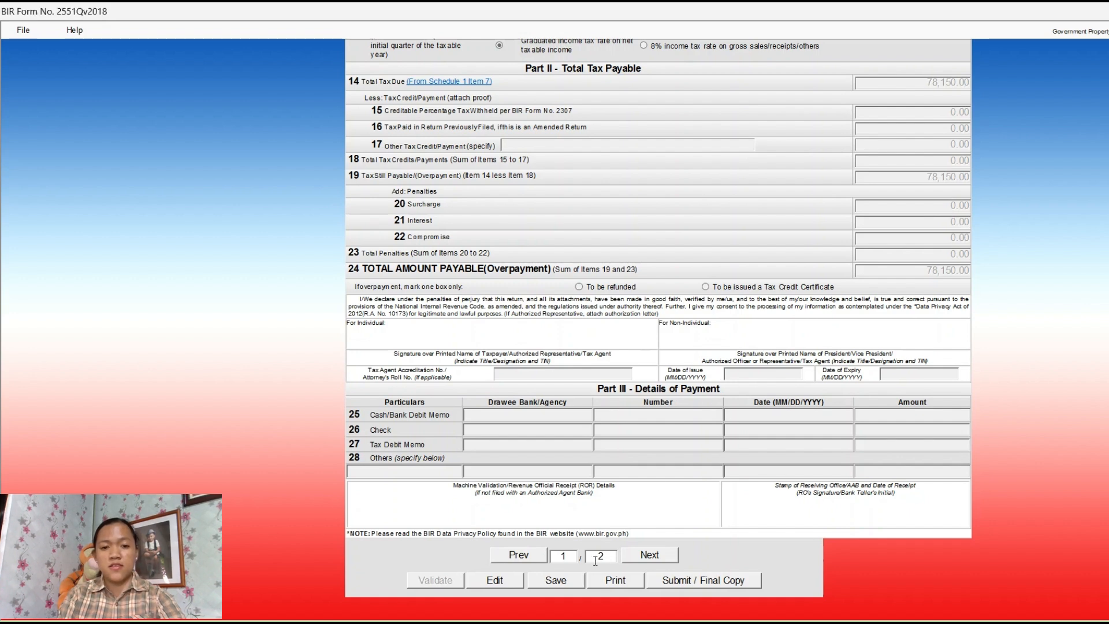
pyautogui.click(574, 585)
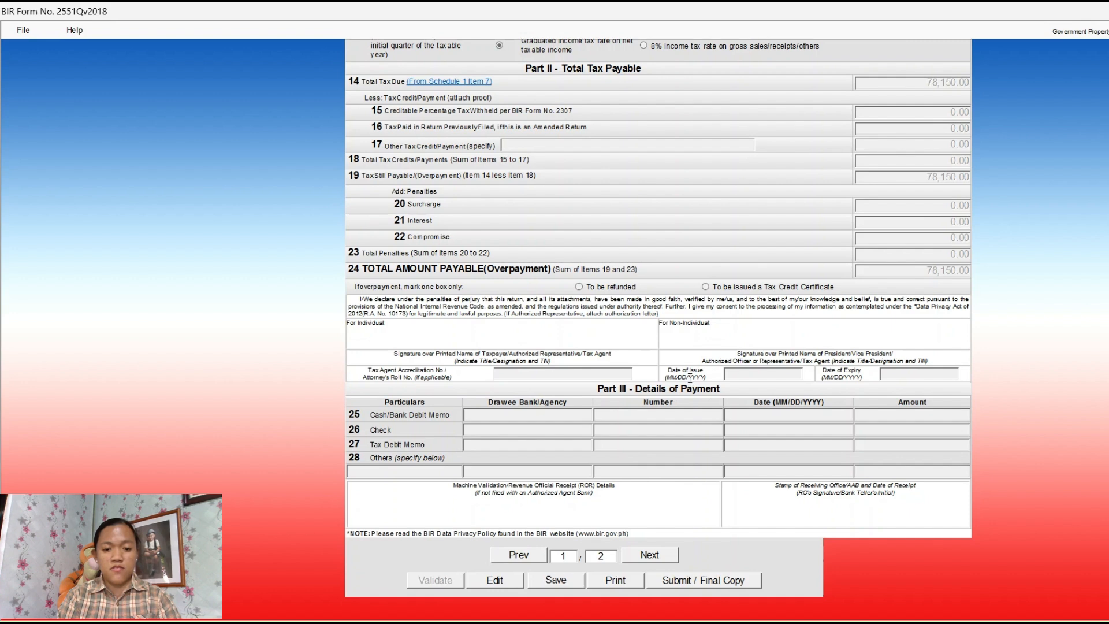
pyautogui.click(24, 33)
# Close the saved 2551Q via File > Main Screen to return to the main window
pyautogui.click(59, 50)
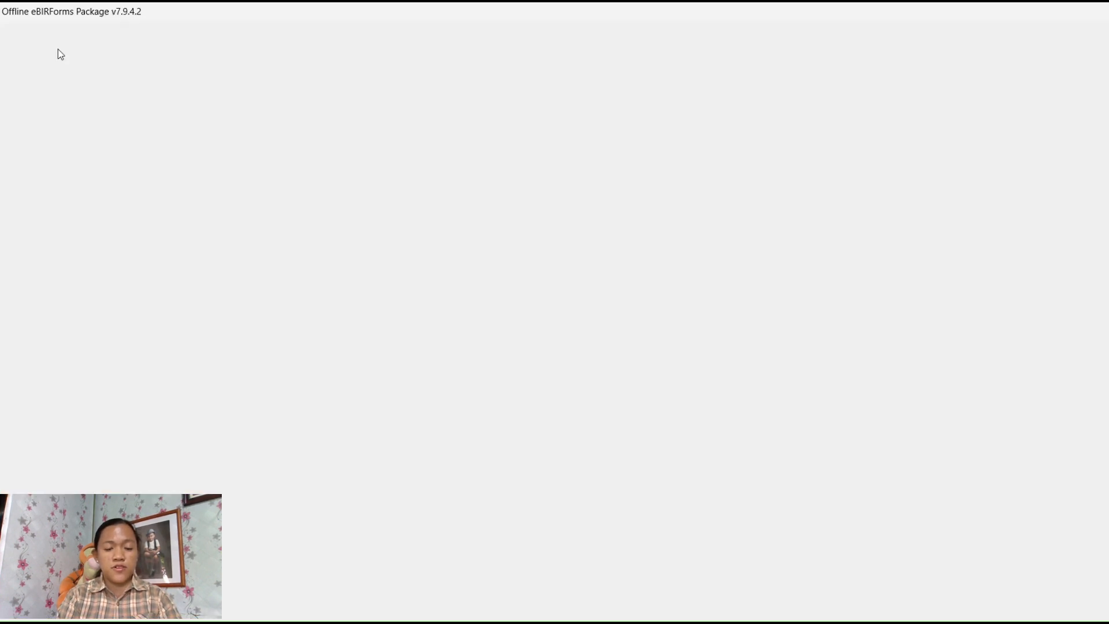